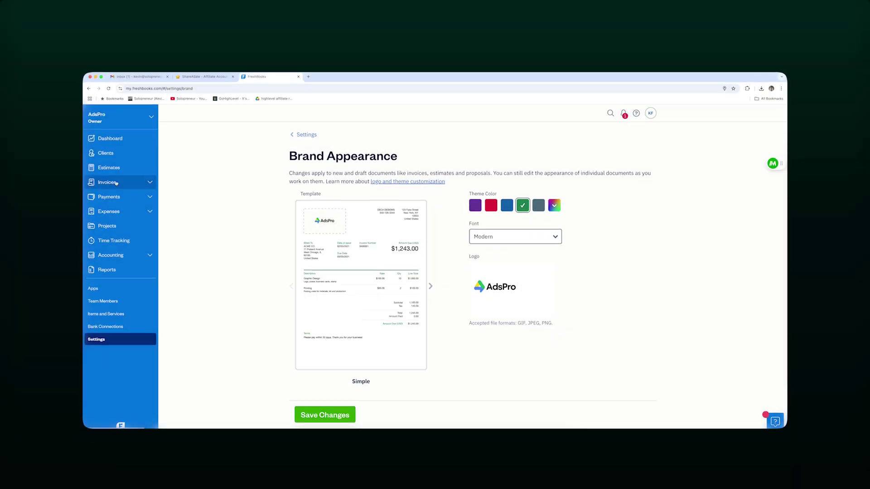
# Step: Start a new invoice from the Invoices list, then bring up the FreshBooks pricing plans
pyautogui.click(117, 183)
pyautogui.click(642, 136)
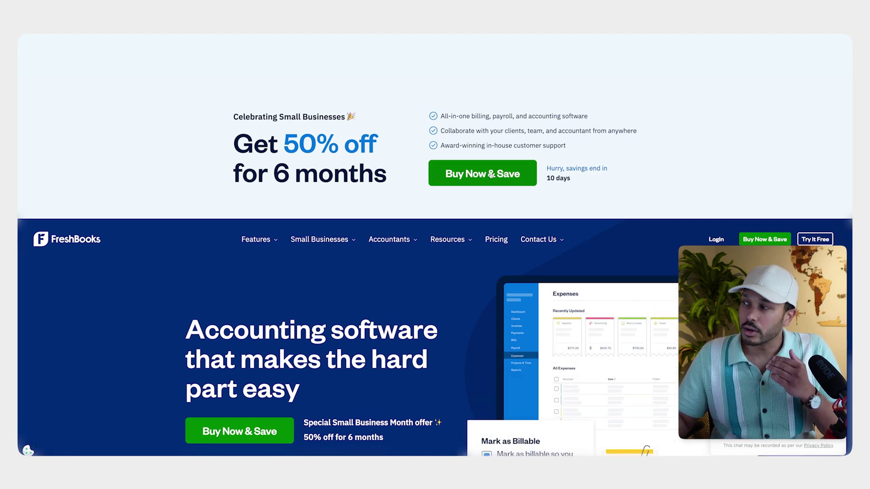
pyautogui.click(466, 171)
# Step: Begin the free-trial signup from the pricing page, then return to the account settings
pyautogui.scroll(-2, 301, 292)
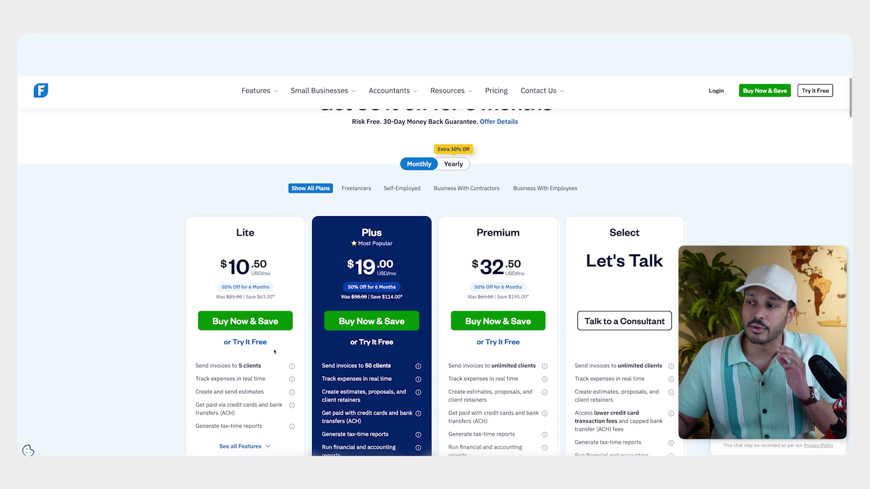
pyautogui.click(248, 343)
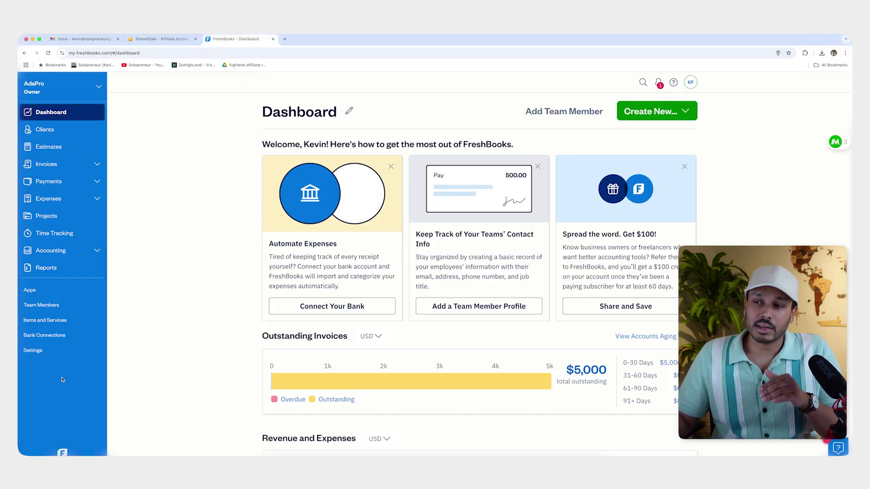
pyautogui.click(34, 351)
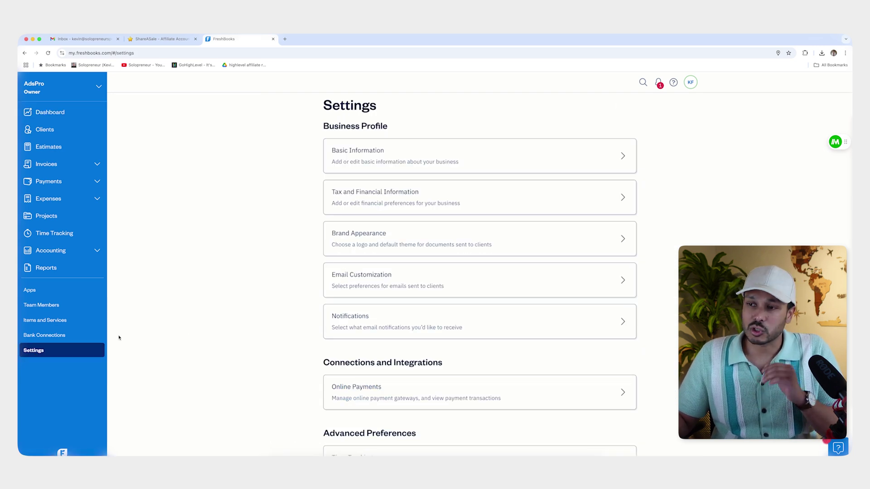
# Step: Check the Online Payments setup, then go to the Items and Services list
pyautogui.click(419, 401)
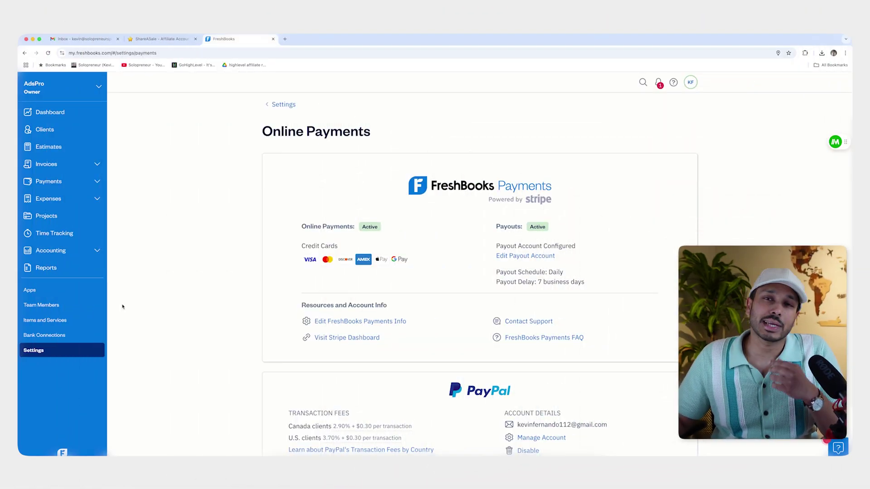
pyautogui.click(44, 319)
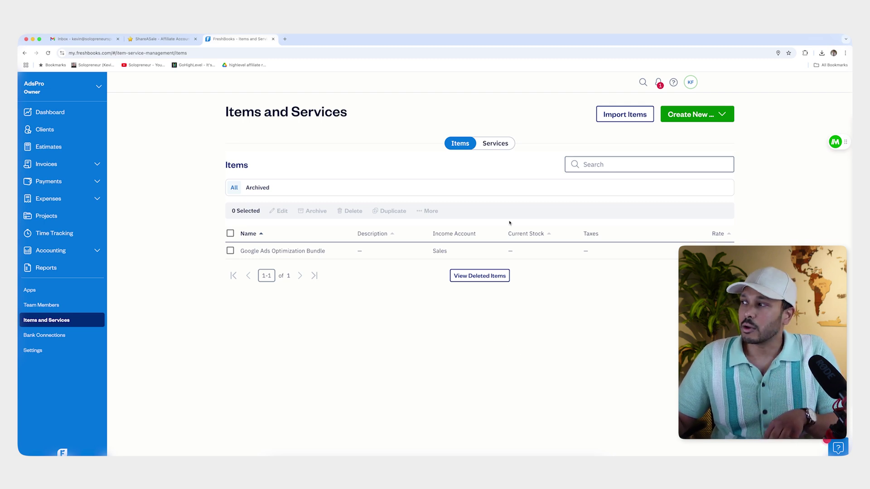
# Step: Create the service 'Google Ads Campaign Setup', described 'Ad campaign setup', at rate 1000
pyautogui.click(492, 144)
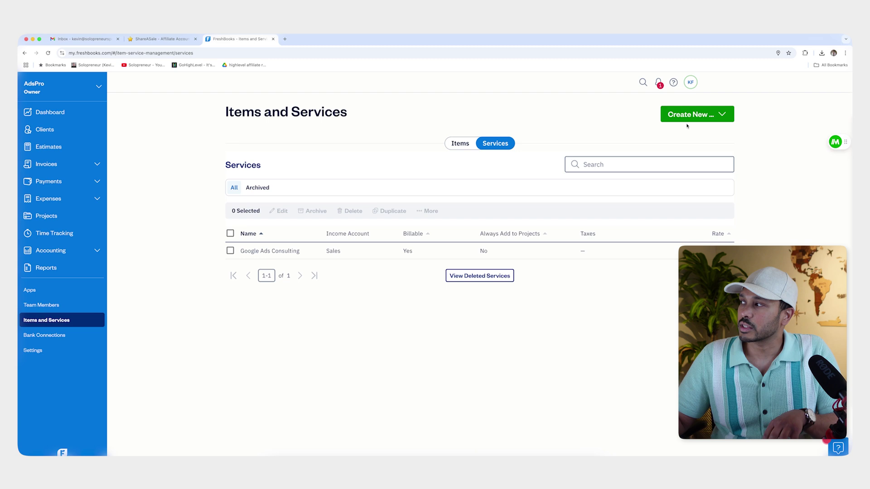
pyautogui.click(686, 118)
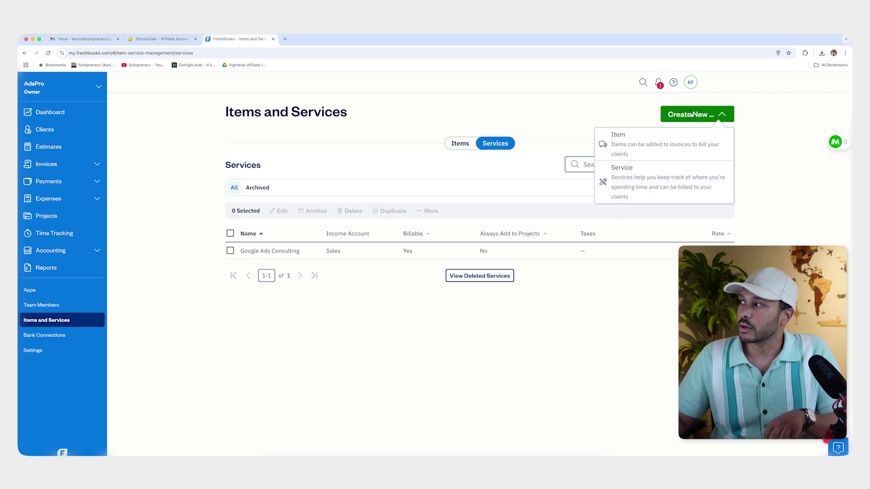
pyautogui.click(622, 181)
pyautogui.write('Google Ads Campaign Setup')
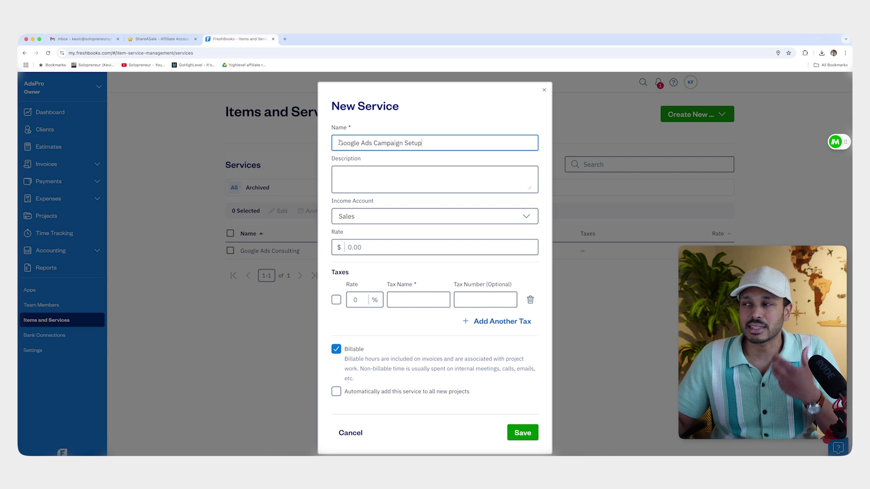
pyautogui.click(389, 179)
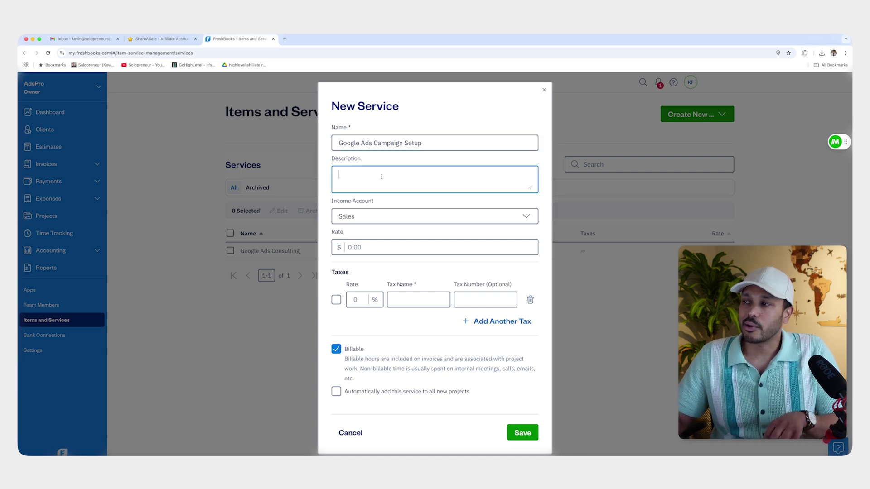
pyautogui.write('Ad campaign set')
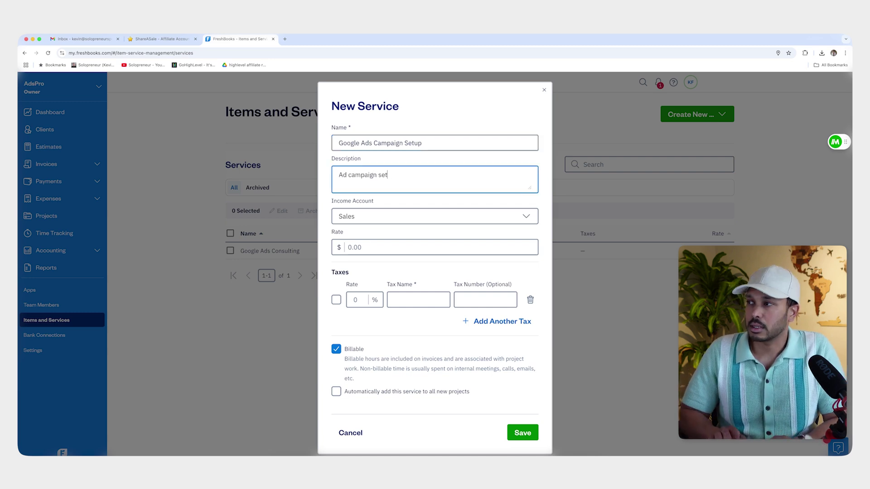
pyautogui.write('up')
pyautogui.click(384, 254)
pyautogui.write('1000')
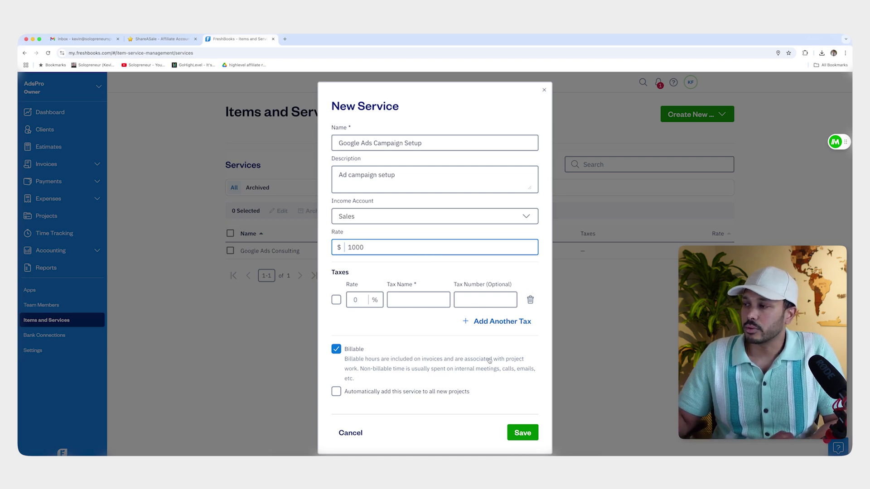
pyautogui.click(517, 433)
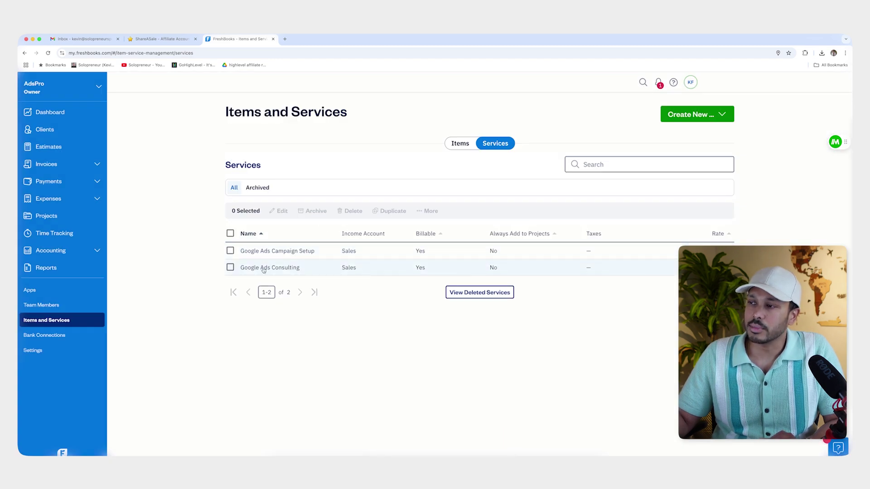
# Step: Create the service 'Google Ads Monthly Management Fee', described 'Ongoing management', at rate 500
pyautogui.click(686, 116)
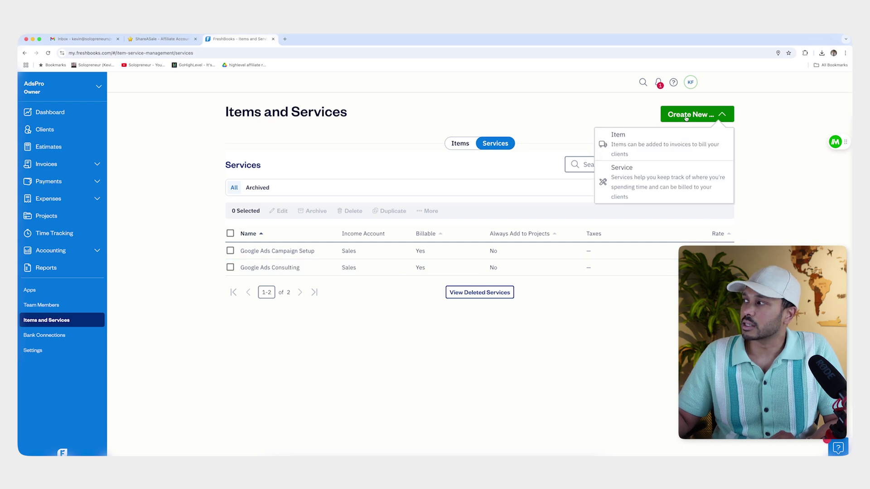
pyautogui.click(632, 178)
pyautogui.click(430, 142)
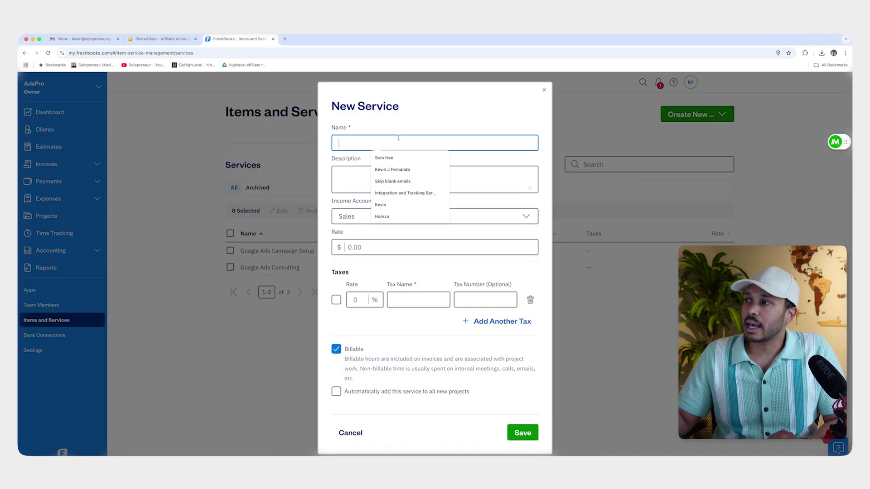
pyautogui.write('Google Ads Monthly Management Fee')
pyautogui.click(363, 184)
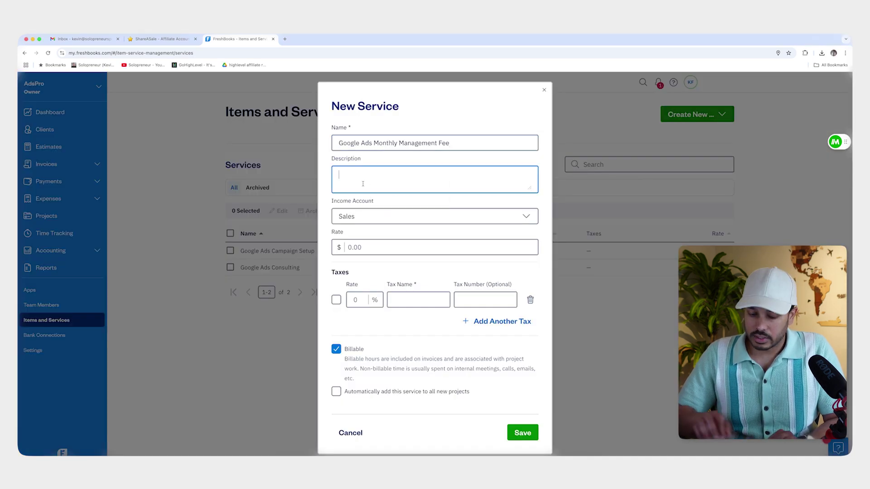
pyautogui.write('Ongoing managemen')
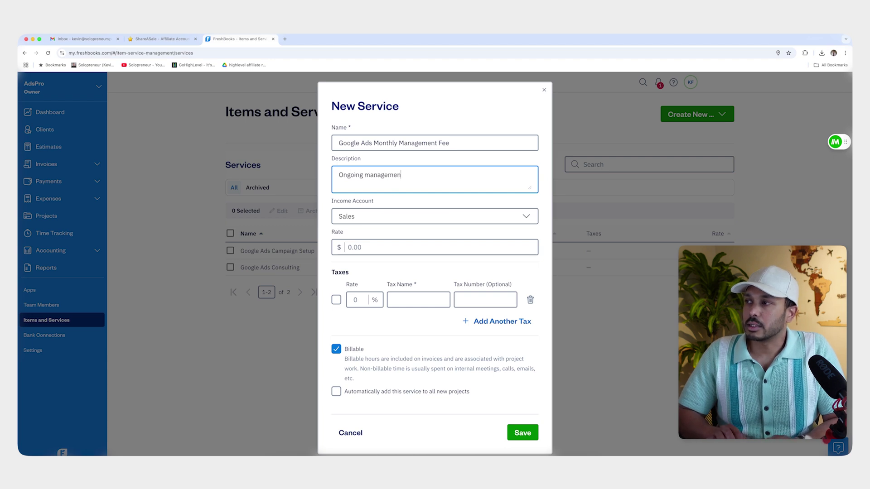
pyautogui.write('t')
pyautogui.click(362, 246)
pyautogui.write('50')
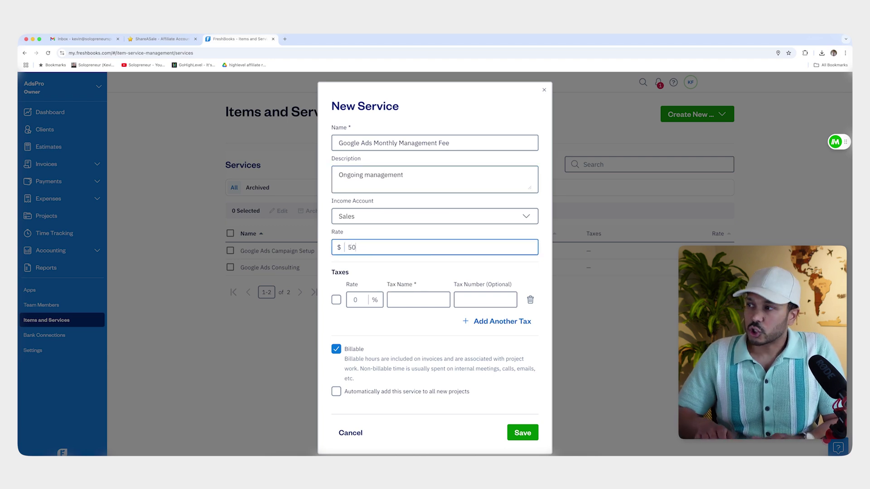
pyautogui.write('0')
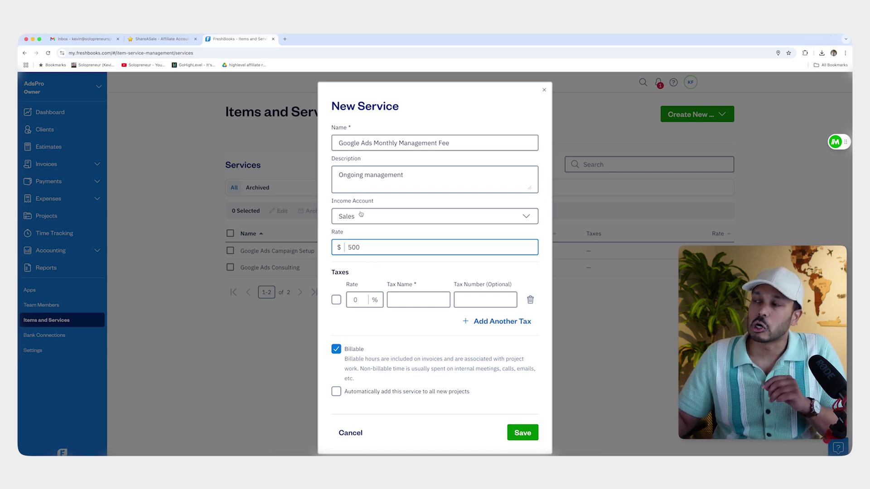
pyautogui.click(522, 432)
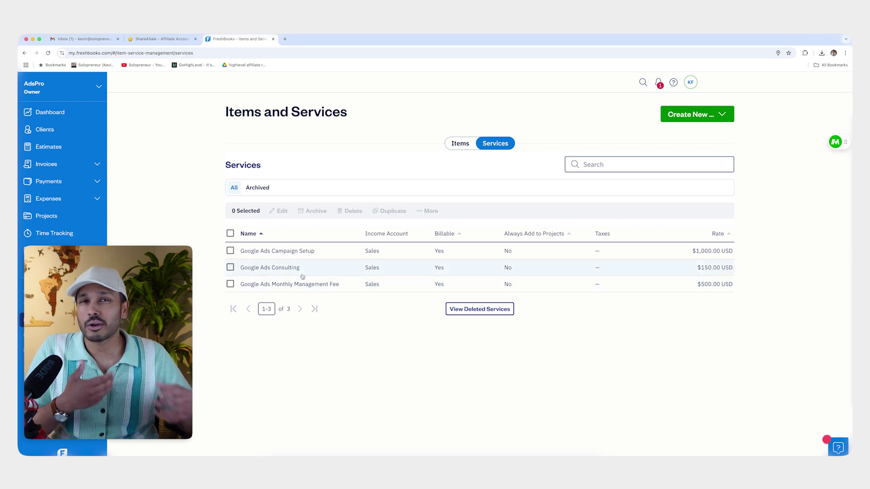
pyautogui.click(460, 144)
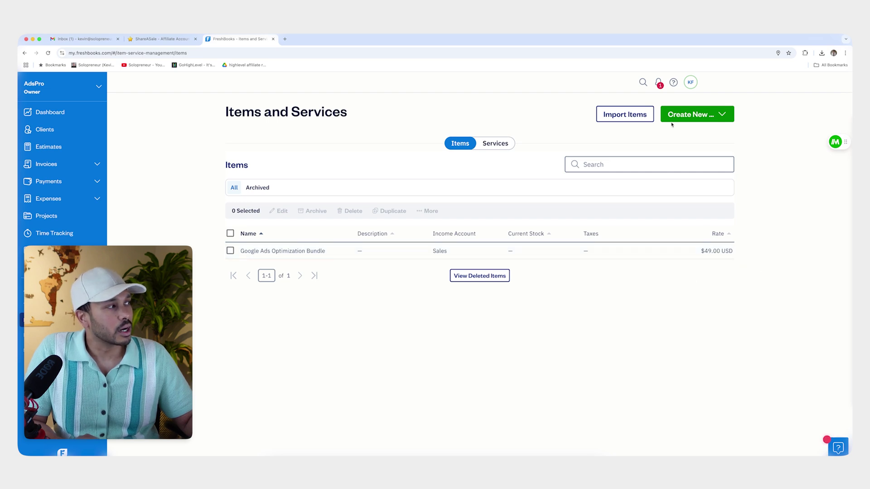
# Step: Add the item 'Google Ads Secrets', described as a digital course, priced at 499
pyautogui.click(694, 119)
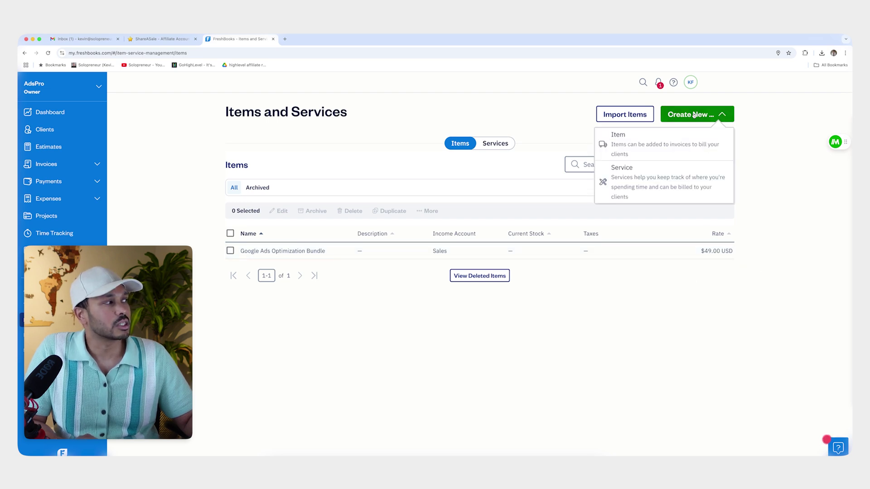
pyautogui.click(622, 144)
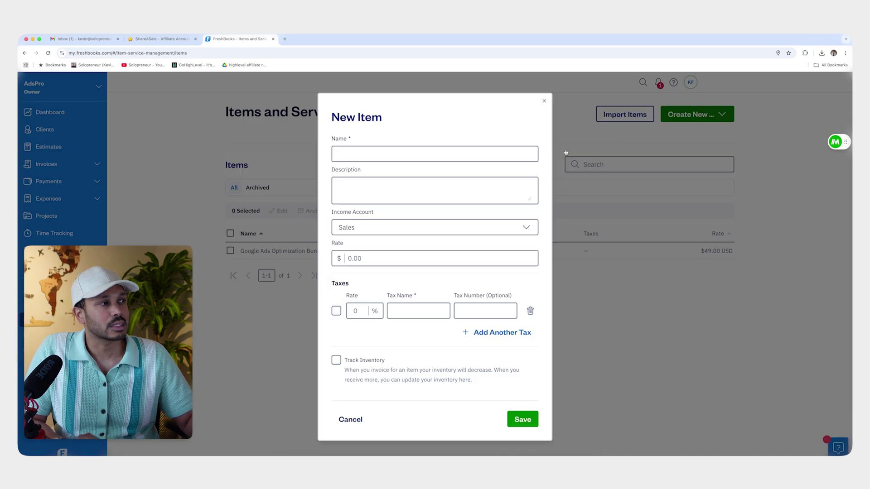
pyautogui.click(351, 152)
pyautogui.write('Google Ads Secrets')
pyautogui.click(352, 187)
pyautogui.write('D')
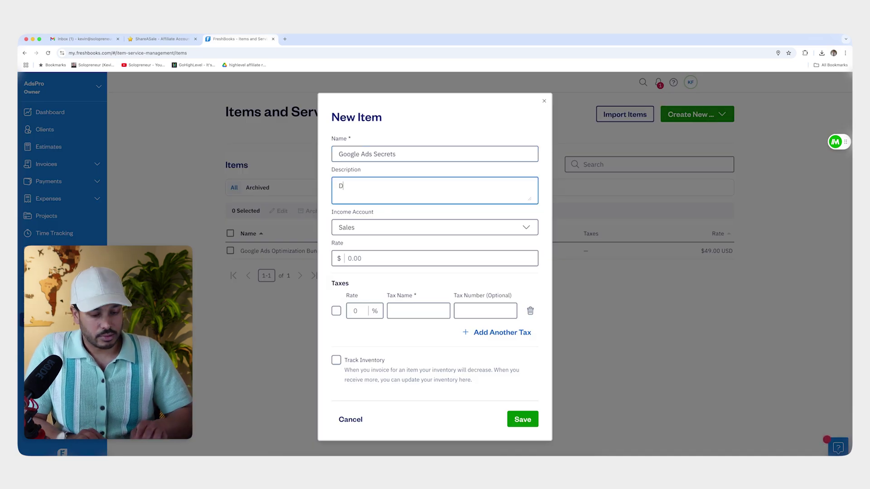
pyautogui.press('BackSpace')
pyautogui.press('BackSpace')
pyautogui.press('BackSpace')
pyautogui.press('BackSpace')
pyautogui.press('BackSpace')
pyautogui.press('BackSpace')
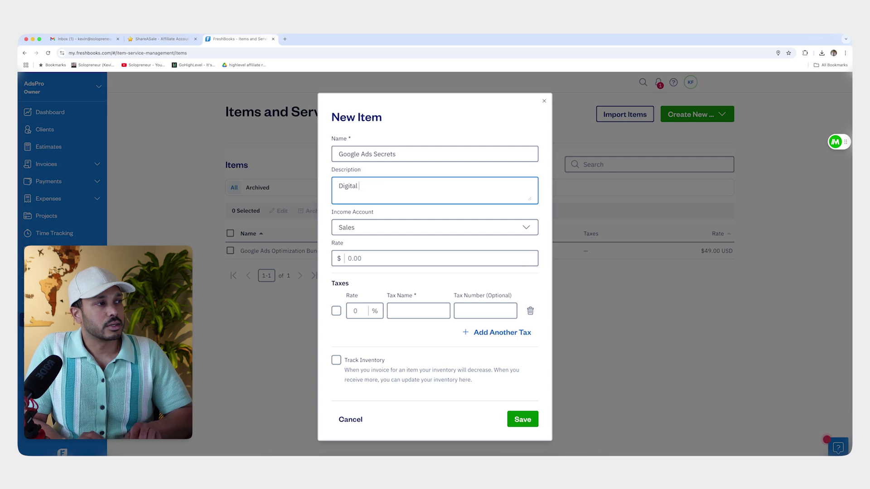
pyautogui.write('sourse')
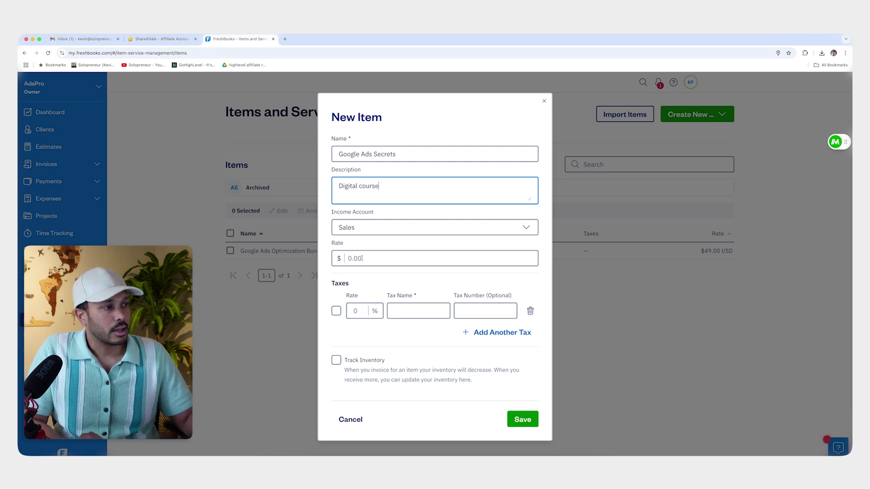
pyautogui.click(361, 259)
pyautogui.write('499')
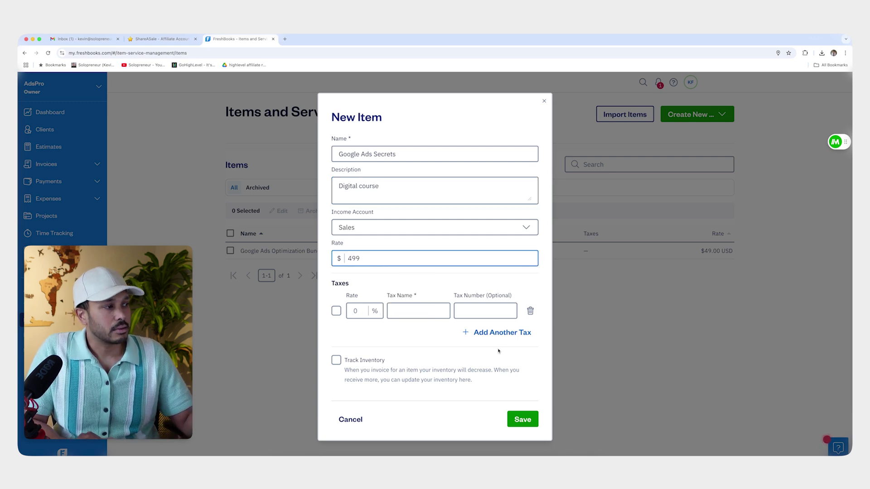
pyautogui.click(522, 421)
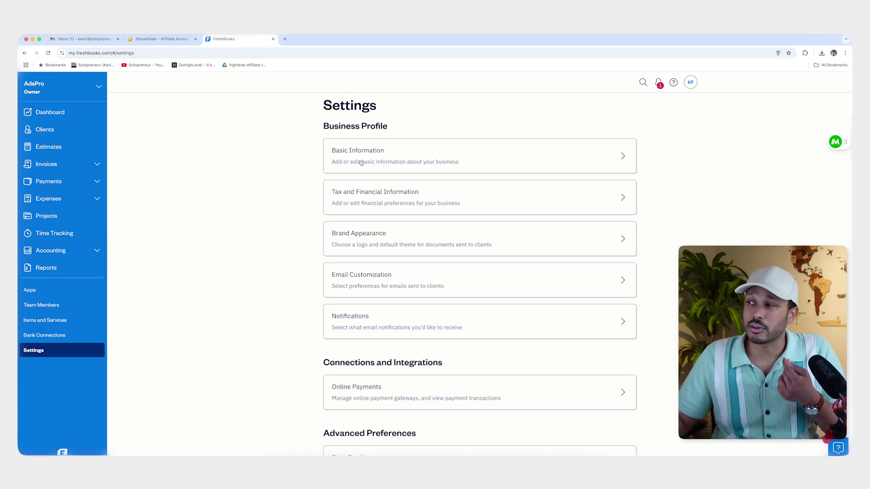
pyautogui.click(361, 163)
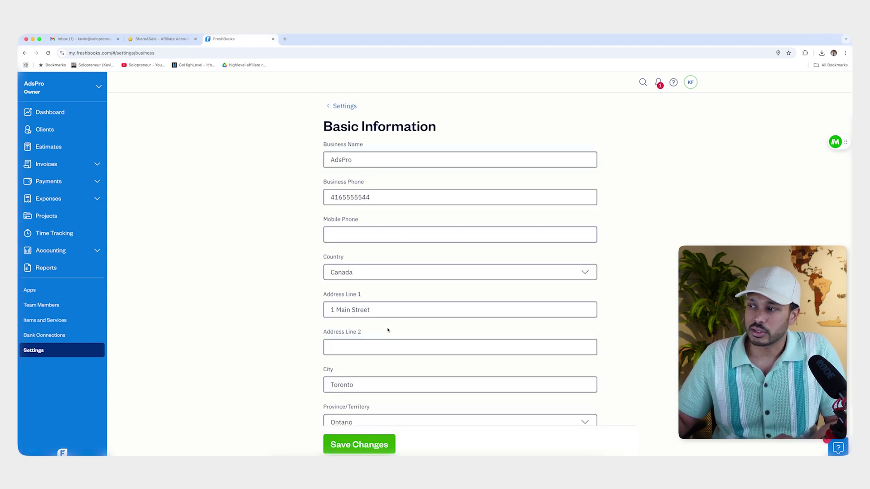
# Step: Review the Basic Information business profile, then check the Brand Appearance settings
pyautogui.scroll(-1, 485, 258)
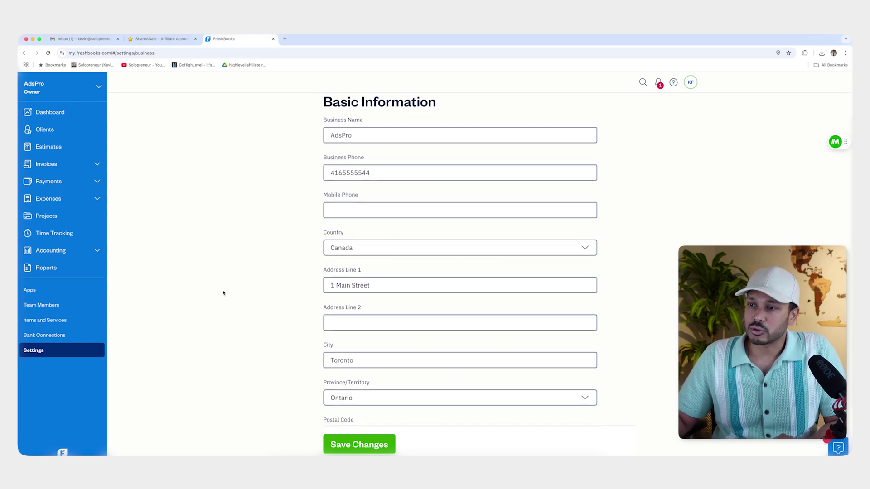
pyautogui.click(80, 347)
pyautogui.click(380, 215)
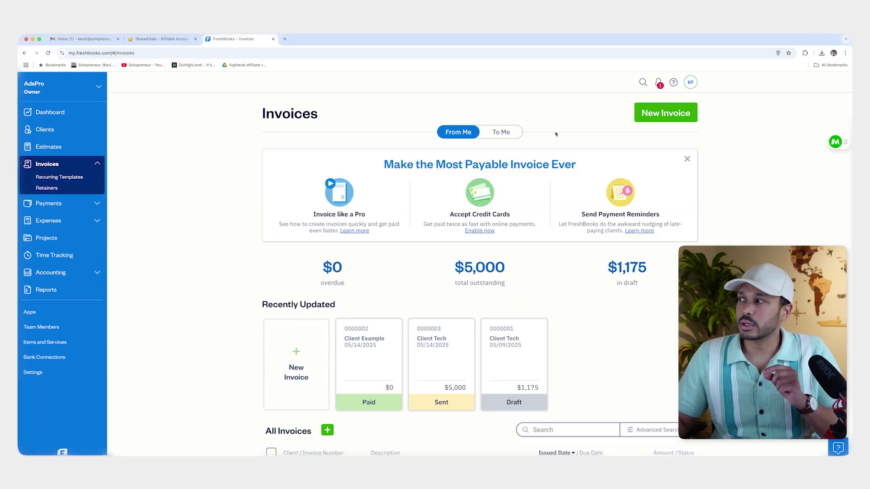
# Step: Create invoice 0000004 billed to Client Tech and add a blank line item
pyautogui.click(666, 113)
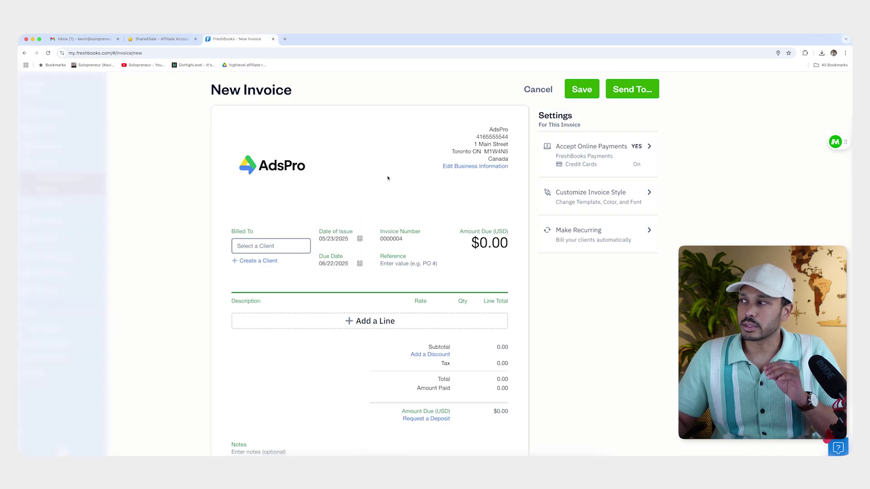
pyautogui.moveTo(292, 169)
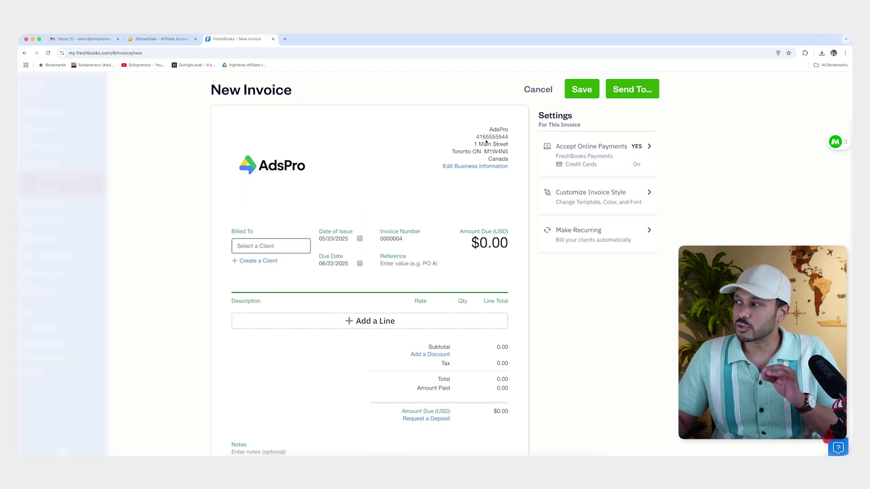
pyautogui.click(252, 247)
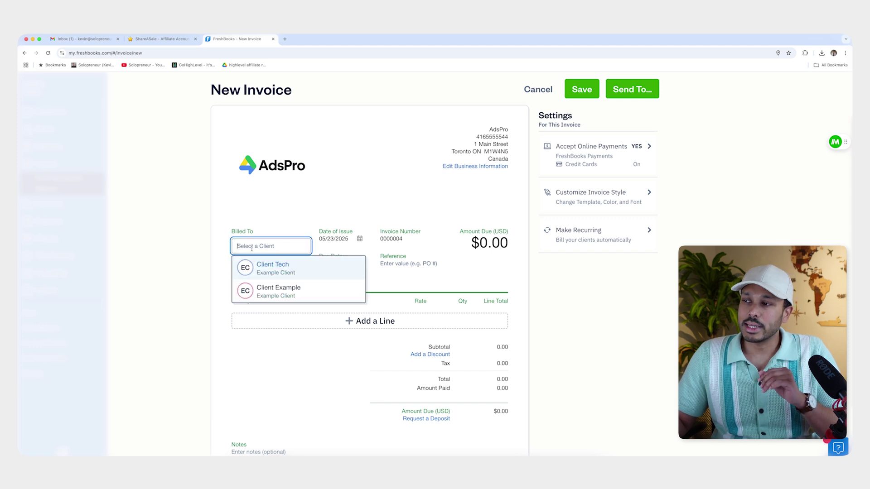
pyautogui.click(226, 265)
pyautogui.click(256, 261)
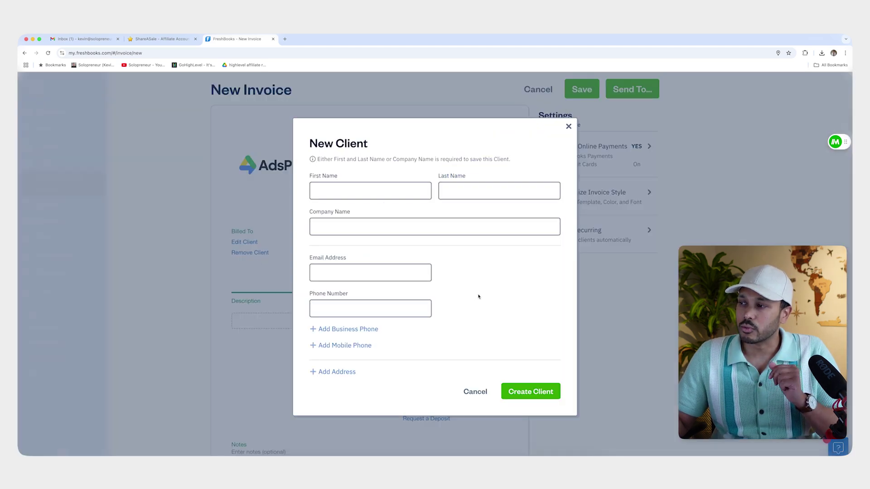
pyautogui.click(467, 391)
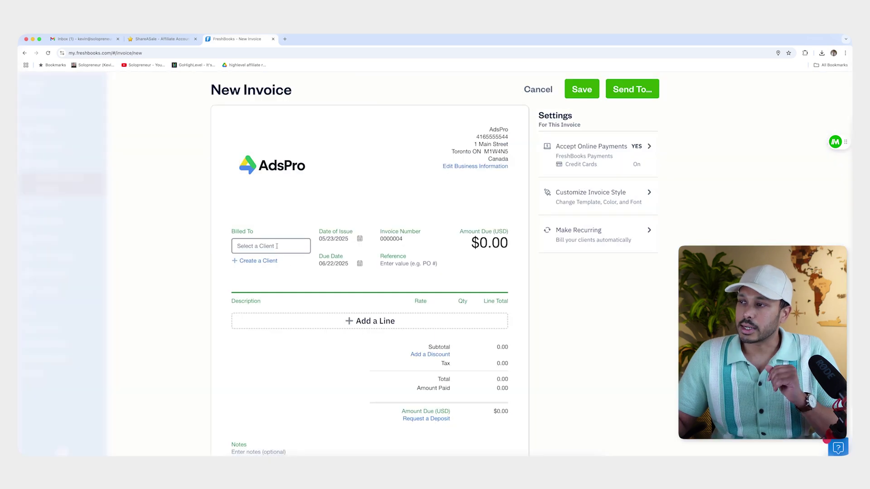
pyautogui.click(261, 246)
pyautogui.click(268, 271)
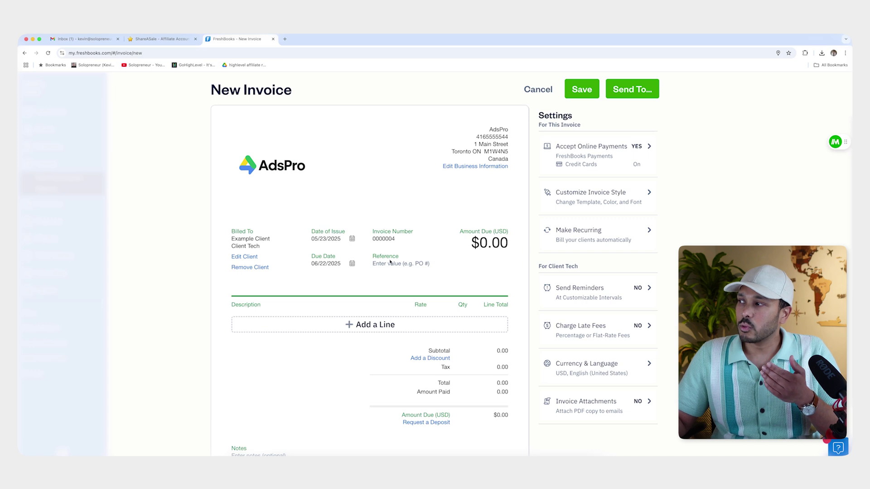
pyautogui.click(353, 324)
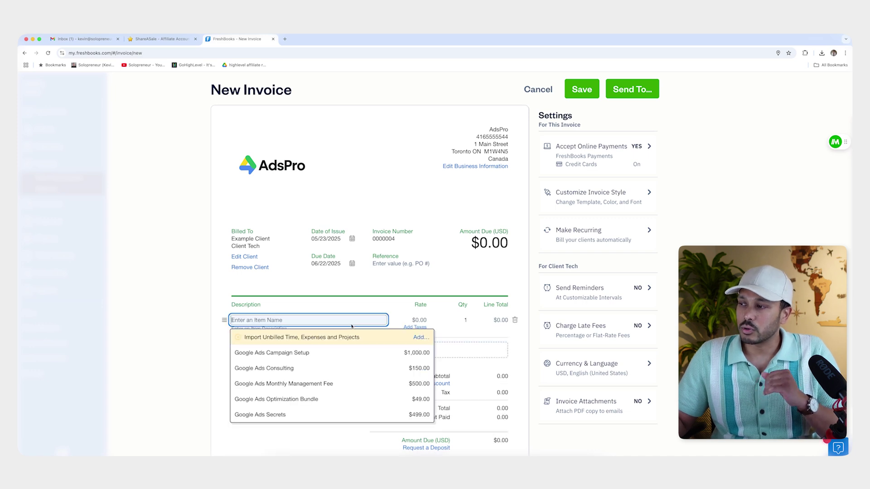
# Step: Fill the invoice line with Google Ads Campaign Setup, making $1,000.00 due
pyautogui.click(294, 357)
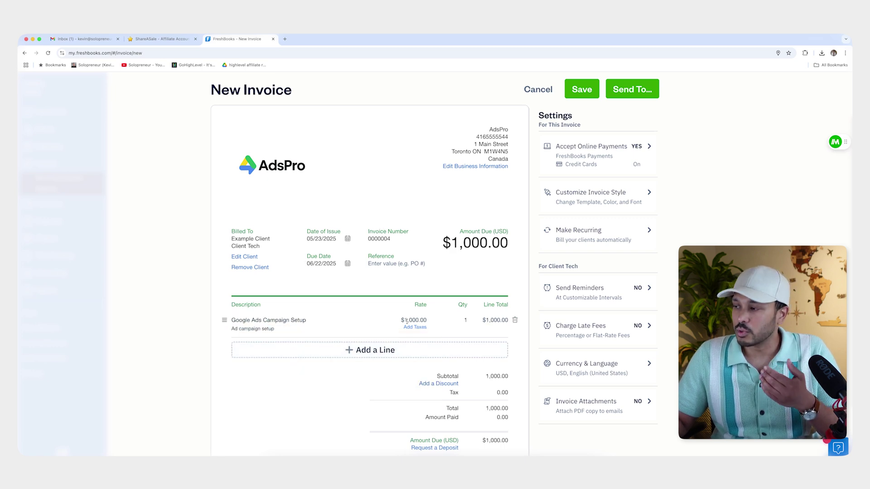
pyautogui.scroll(-4, 402, 322)
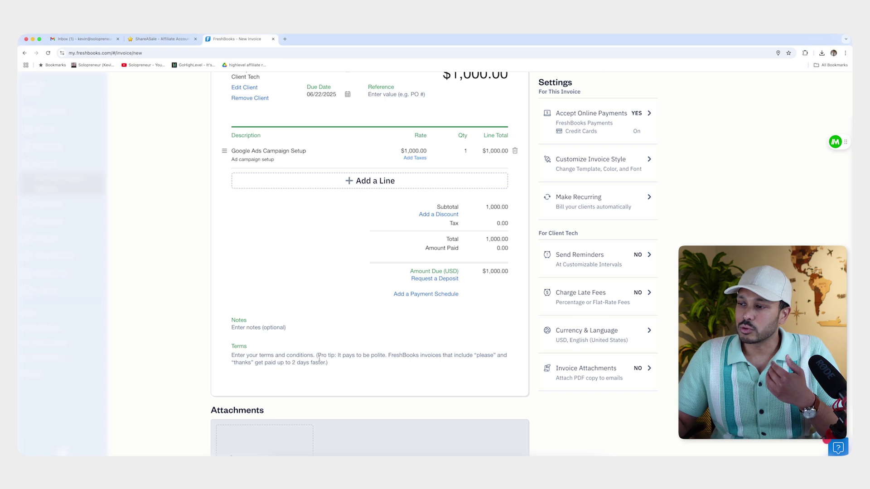
pyautogui.scroll(4, 289, 382)
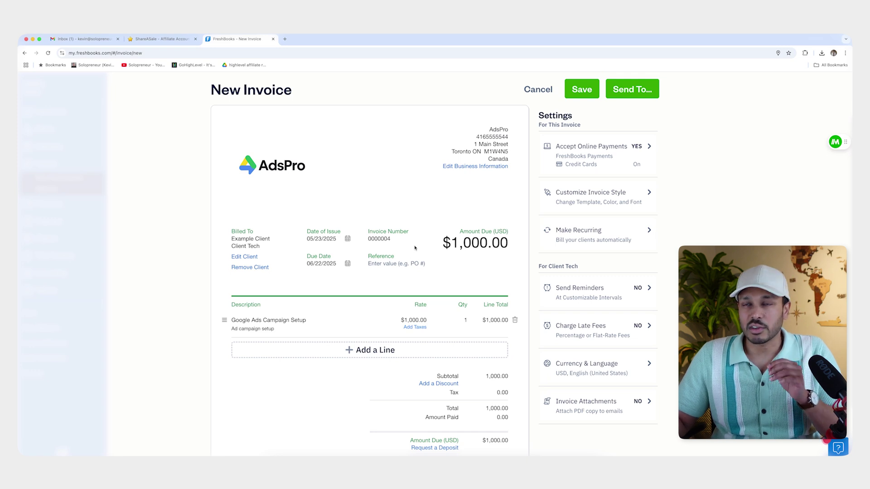
pyautogui.click(608, 293)
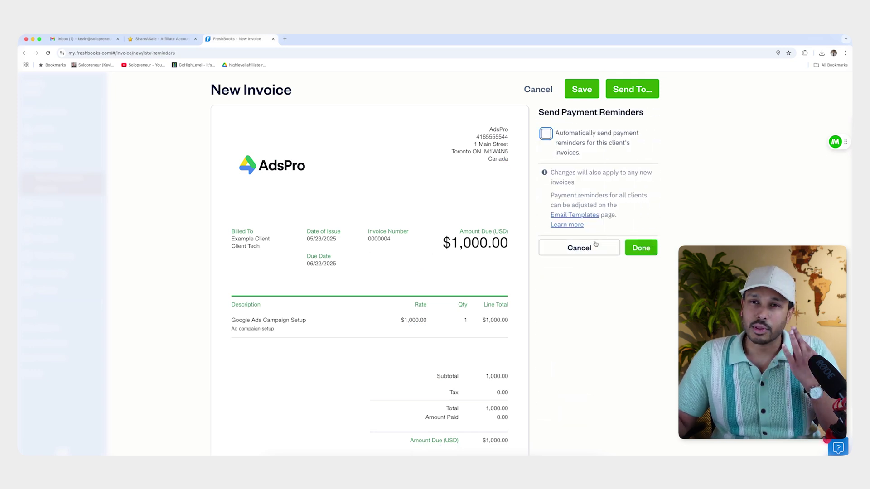
# Step: Auto-send payment reminders at 3, 15 and 30 days after the due date
pyautogui.click(546, 134)
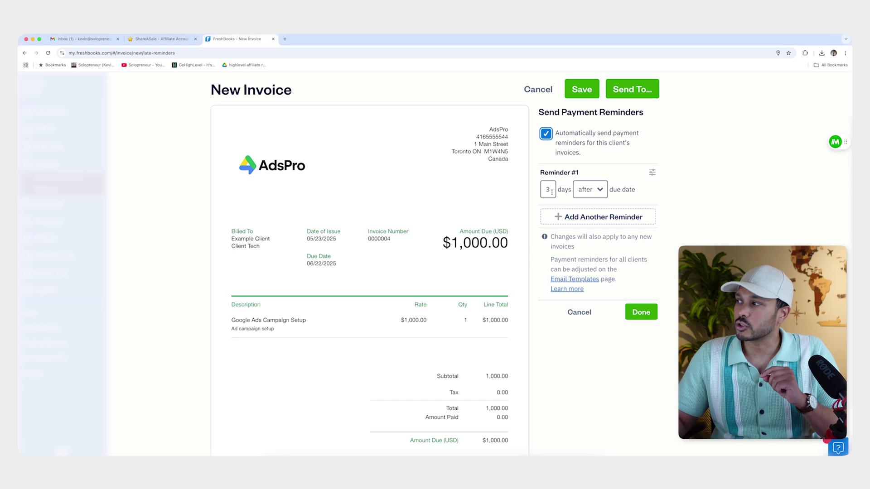
pyautogui.click(580, 222)
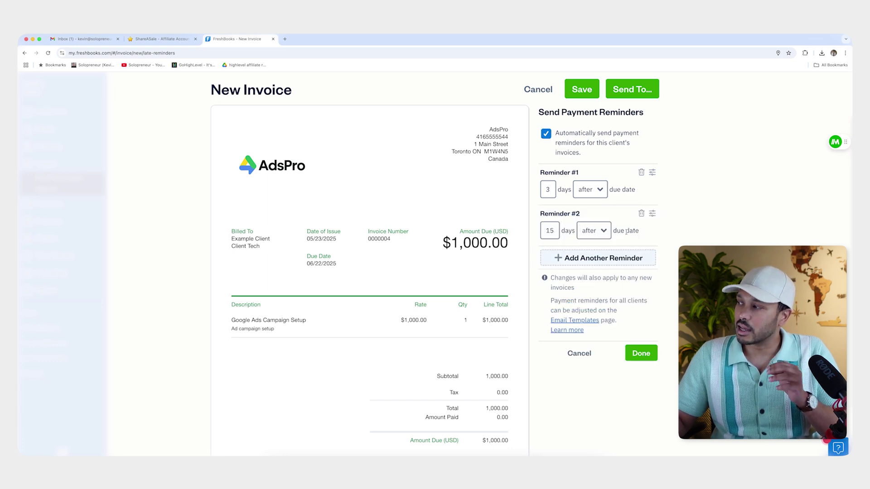
pyautogui.click(583, 258)
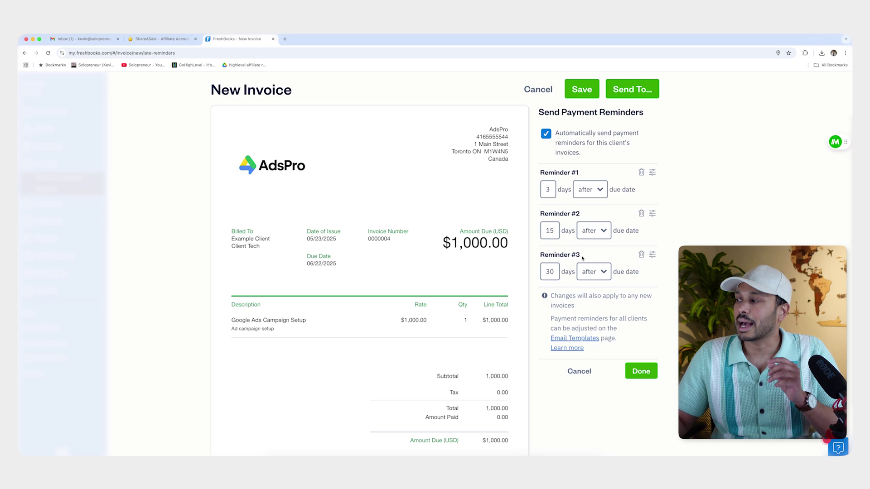
pyautogui.click(652, 254)
pyautogui.click(378, 297)
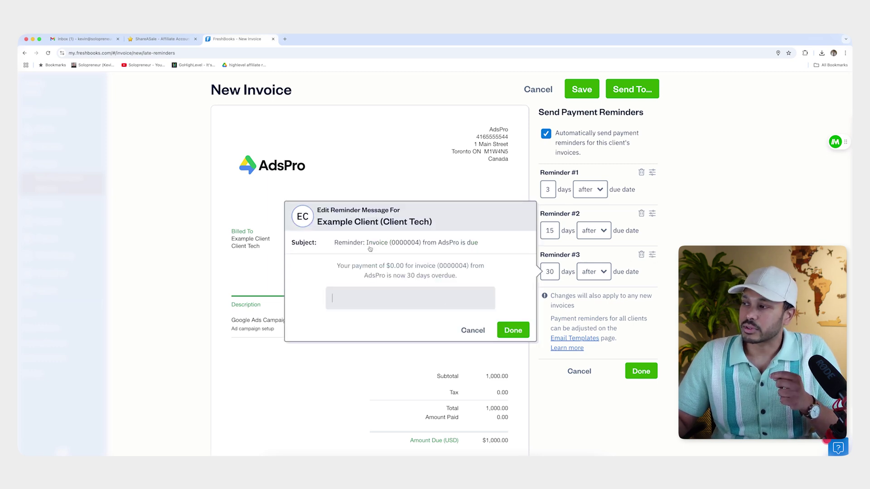
pyautogui.click(457, 247)
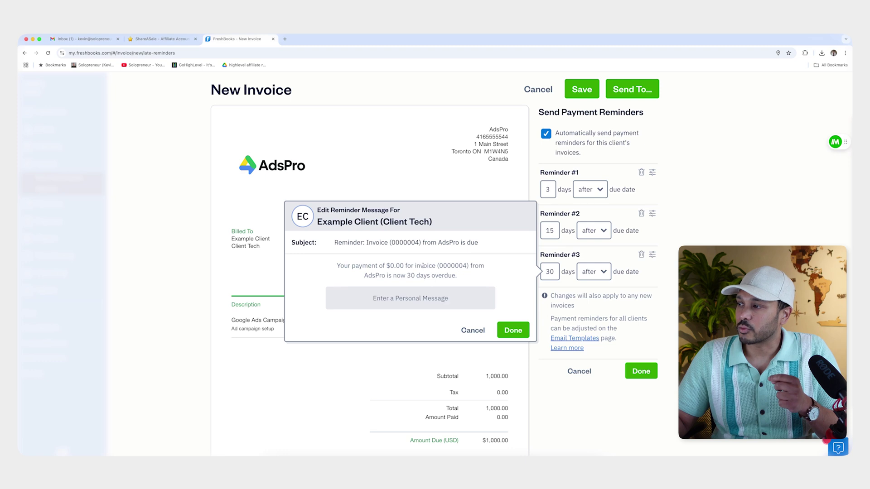
pyautogui.press('Escape')
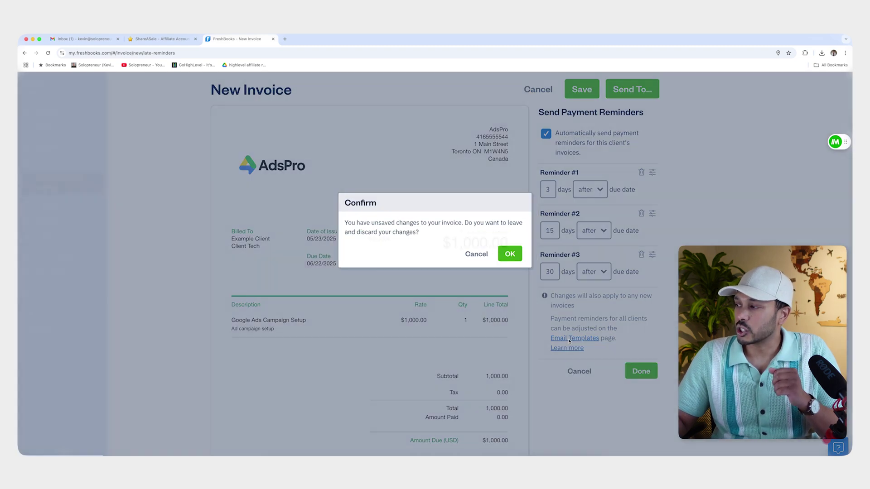
pyautogui.click(568, 339)
pyautogui.click(513, 255)
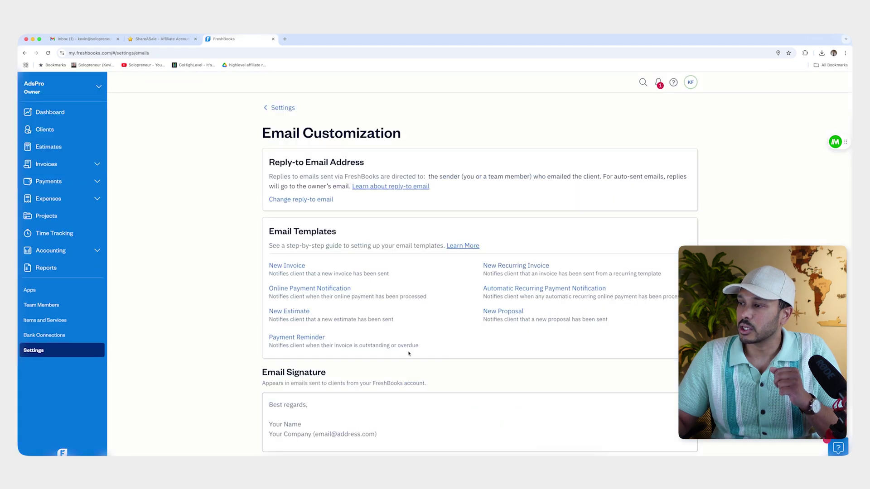
pyautogui.scroll(-1, 408, 352)
pyautogui.click(308, 308)
pyautogui.click(449, 207)
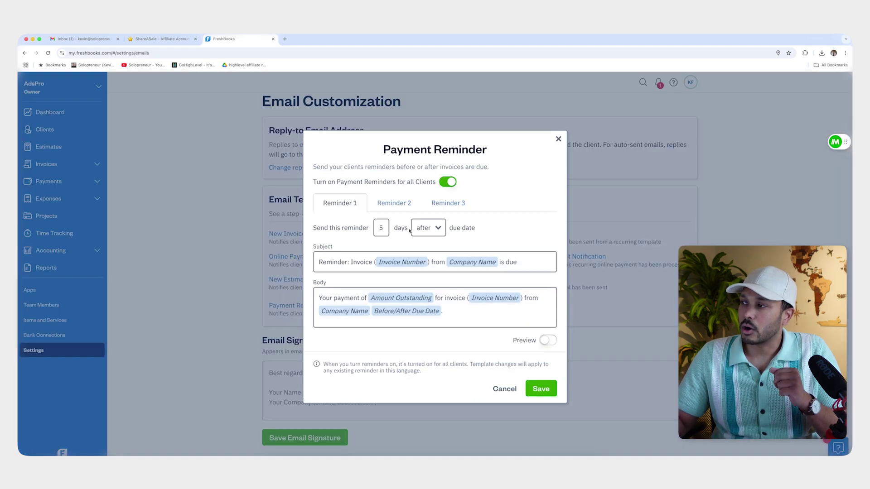
pyautogui.click(379, 202)
pyautogui.click(446, 204)
pyautogui.click(504, 390)
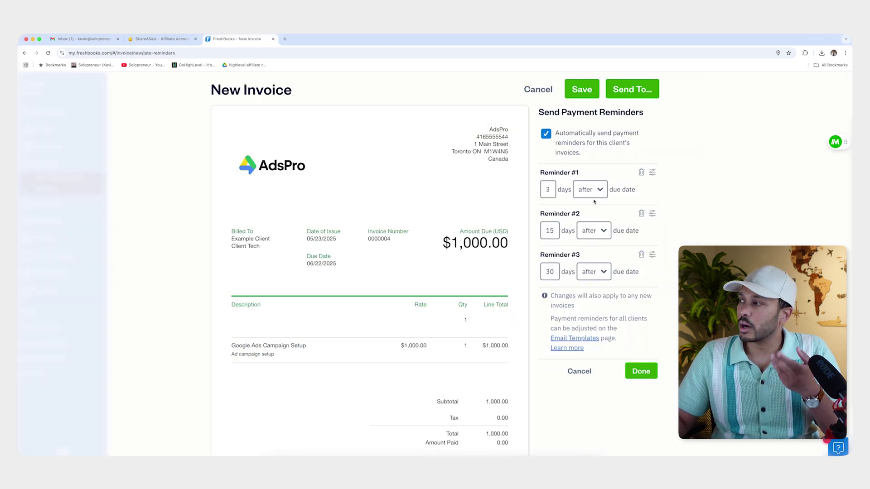
# Step: Set Reminders #1 and #2 to send before the due date, keeping #3 after it
pyautogui.click(591, 191)
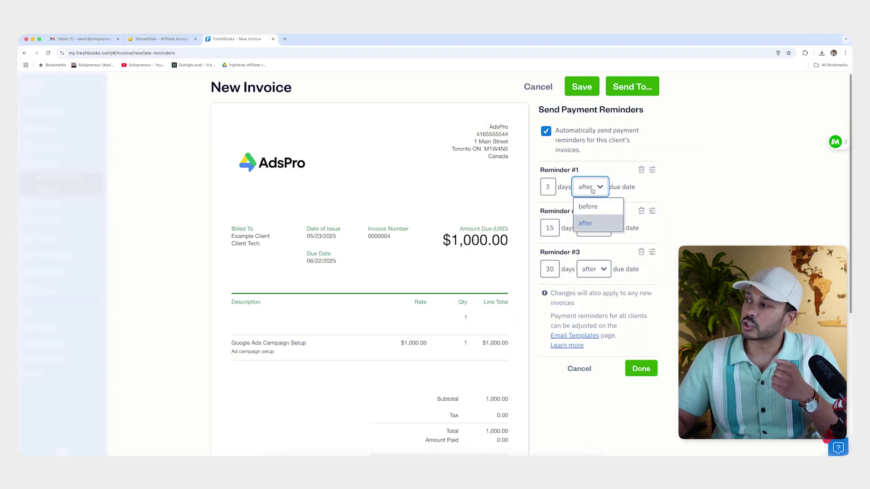
pyautogui.click(594, 205)
pyautogui.click(598, 231)
pyautogui.click(591, 247)
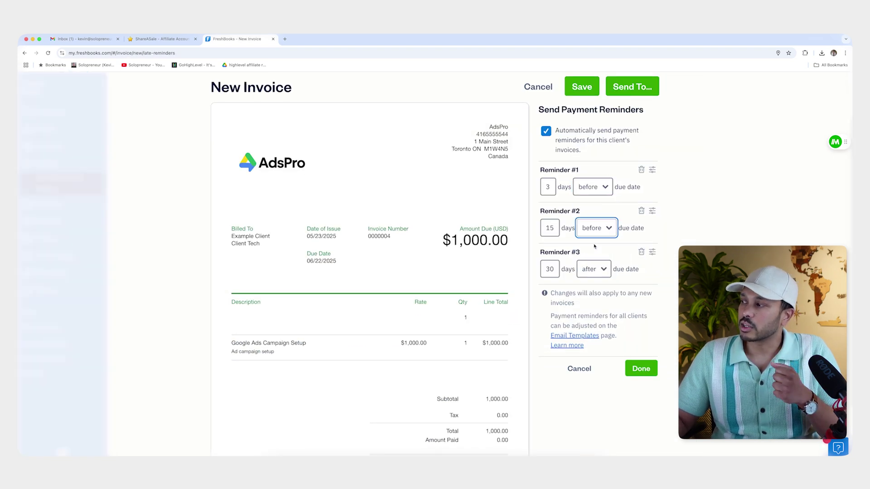
pyautogui.click(594, 266)
pyautogui.click(612, 252)
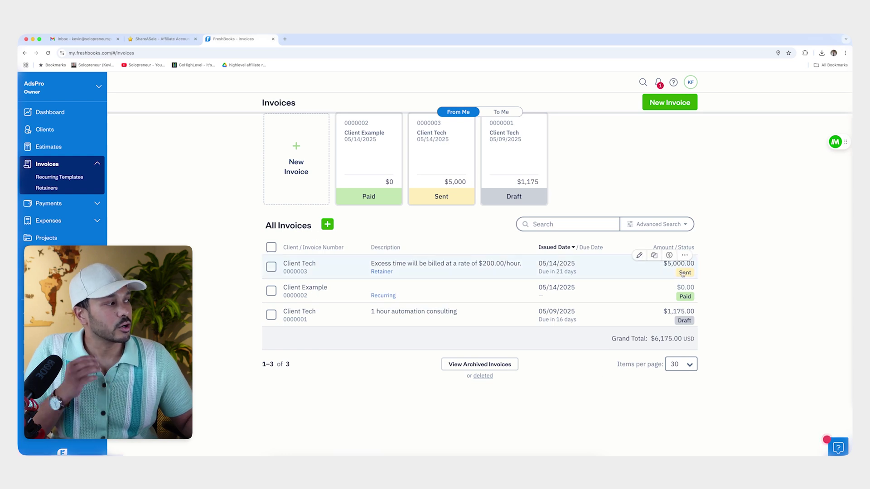
pyautogui.scroll(-1, 683, 275)
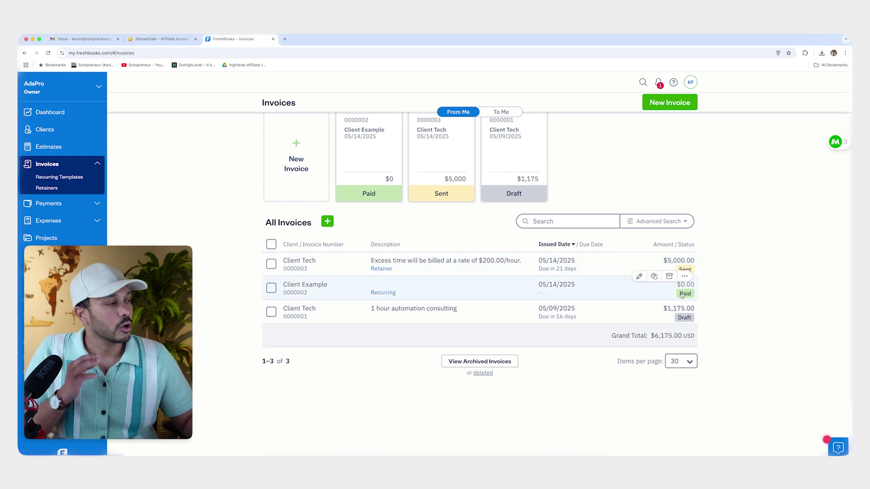
pyautogui.scroll(-1, 684, 299)
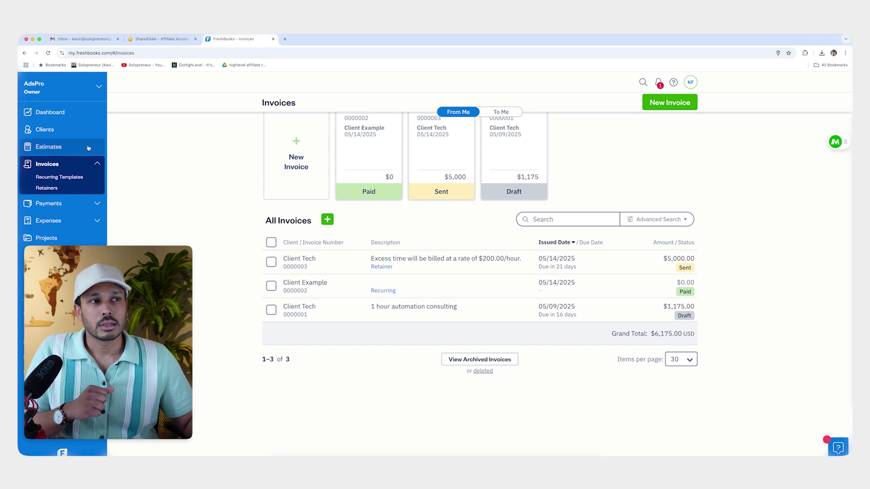
# Step: Start a new recurring invoice template billed to Client Tech
pyautogui.click(61, 181)
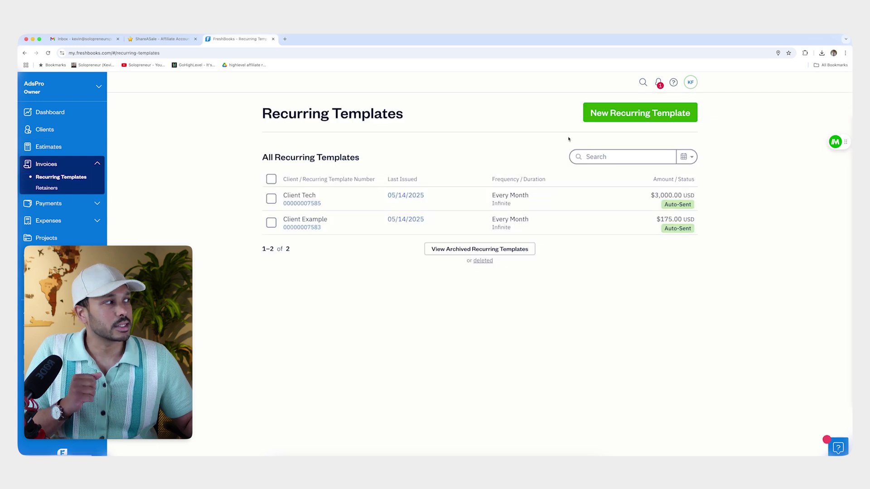
pyautogui.click(628, 111)
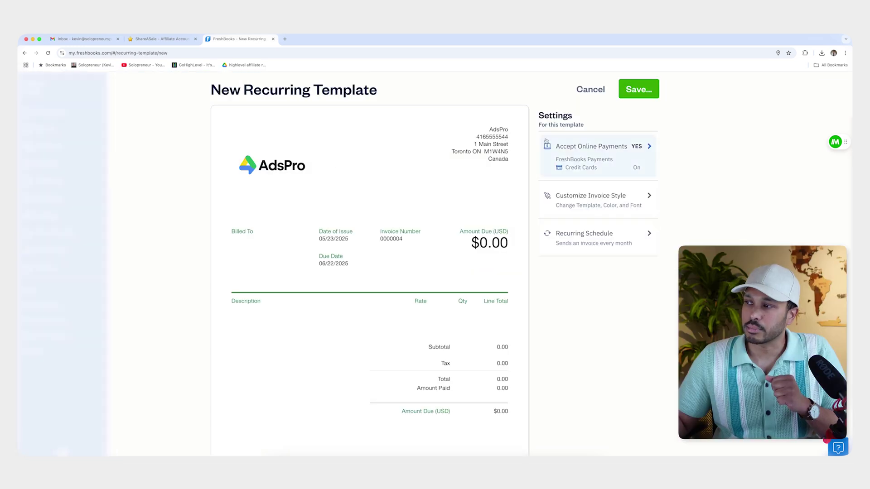
pyautogui.click(245, 245)
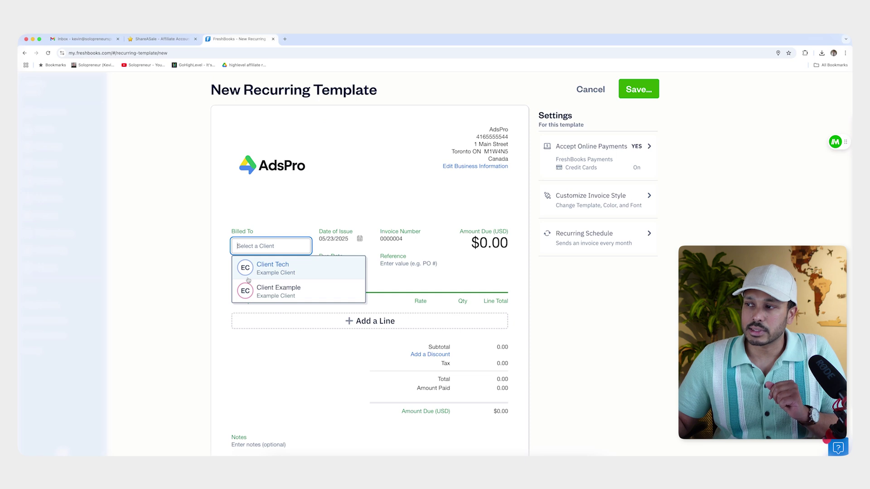
pyautogui.click(249, 280)
# Step: Add a $500.00 Google Ads Monthly Management Fee line to the template
pyautogui.click(357, 330)
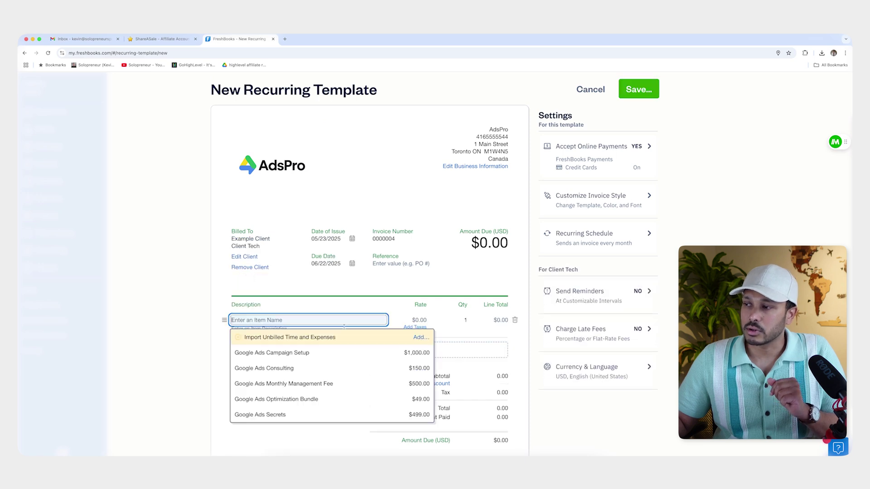
pyautogui.click(273, 387)
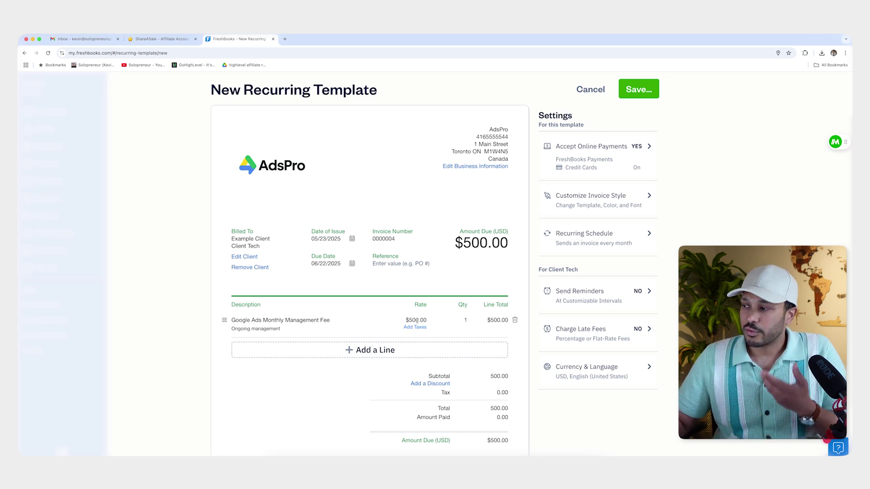
pyautogui.click(597, 241)
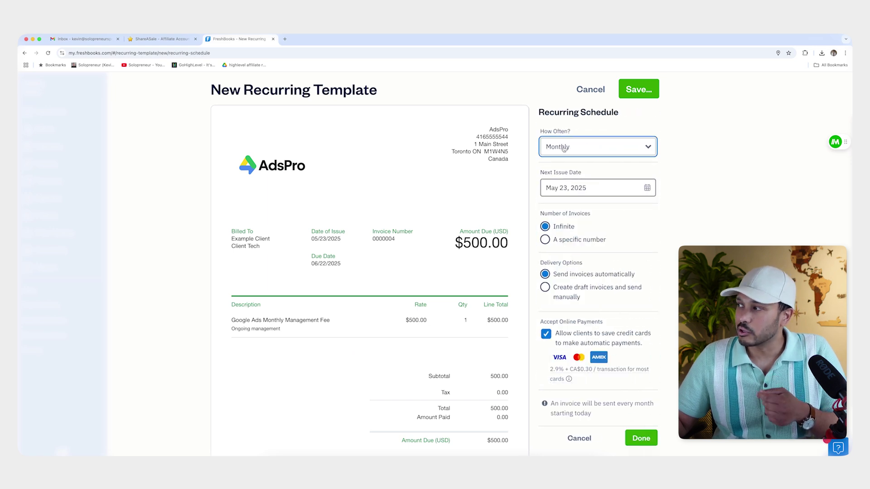
# Step: Set the next issue date to June 1, 2025 and keep sending invoices indefinitely
pyautogui.click(576, 192)
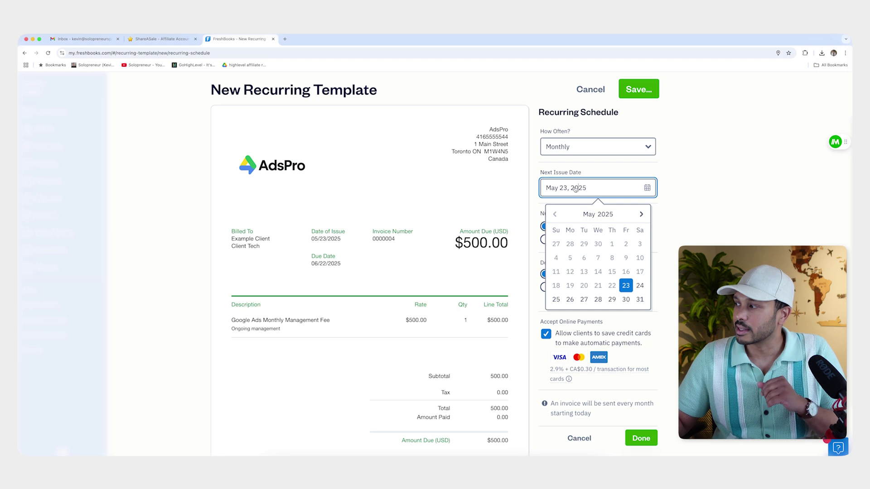
pyautogui.click(641, 214)
pyautogui.click(556, 244)
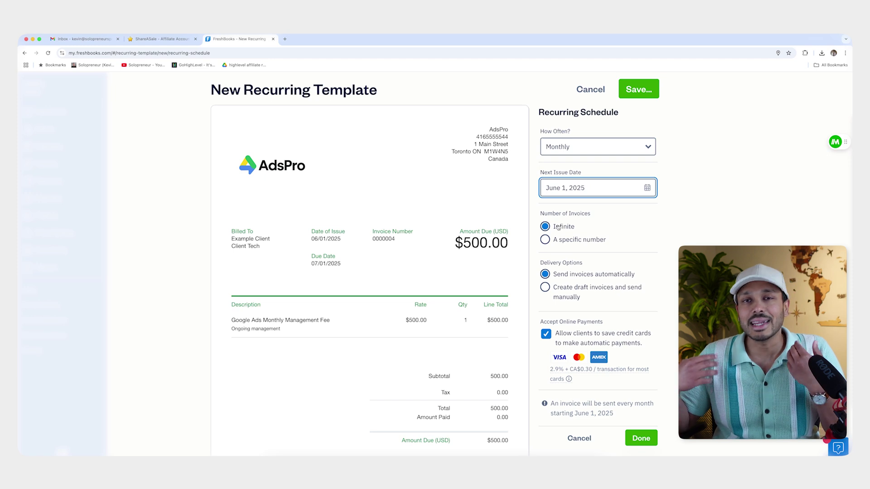
pyautogui.click(561, 239)
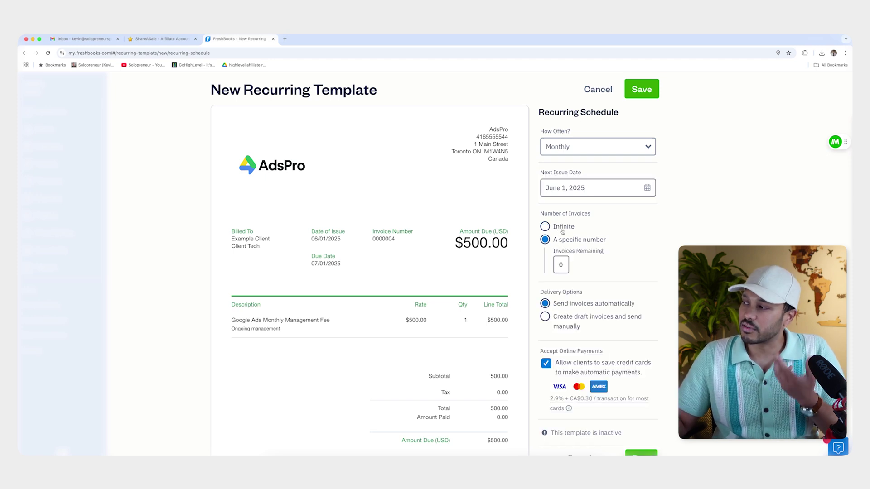
pyautogui.click(561, 227)
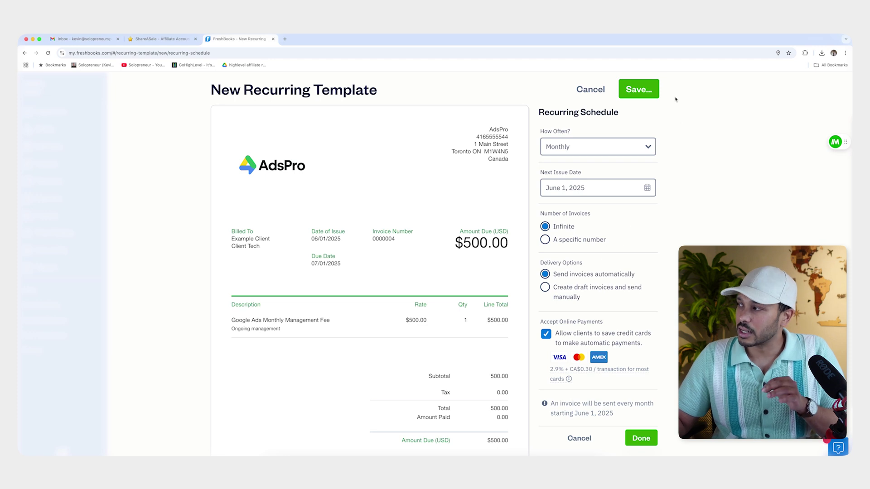
# Step: Save the recurring template and reopen the $500.00 Client Tech template
pyautogui.click(639, 89)
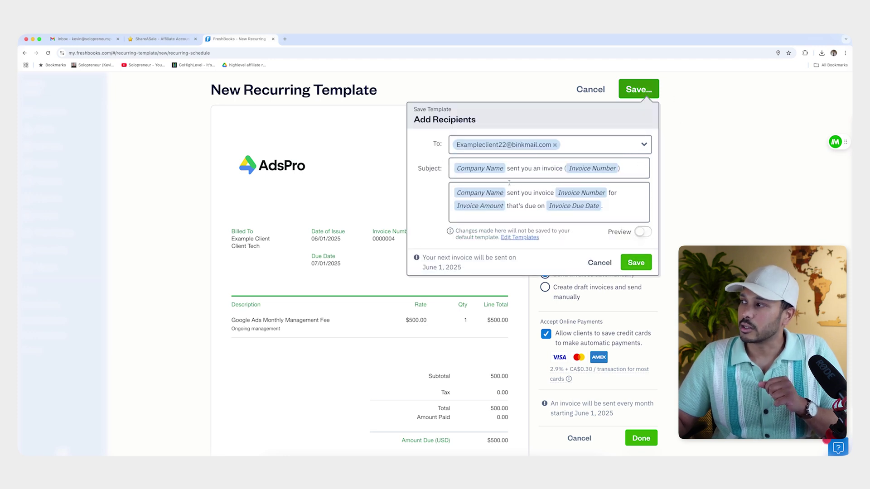
pyautogui.click(636, 262)
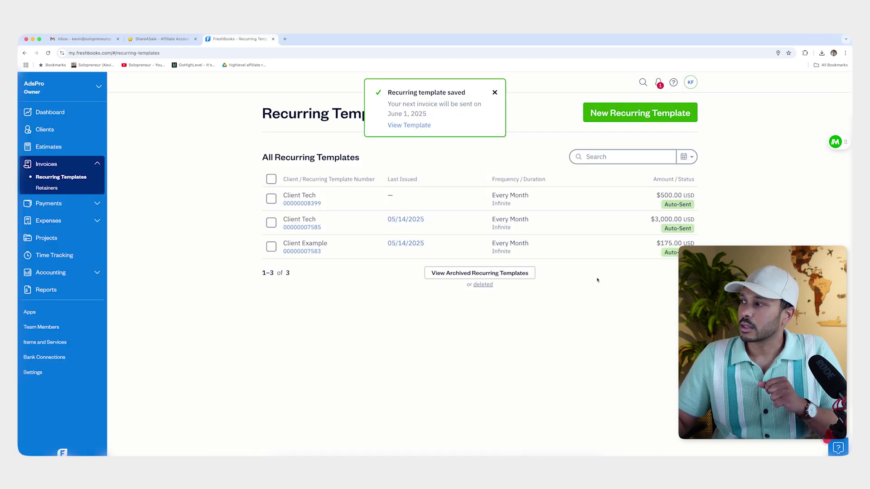
pyautogui.click(546, 200)
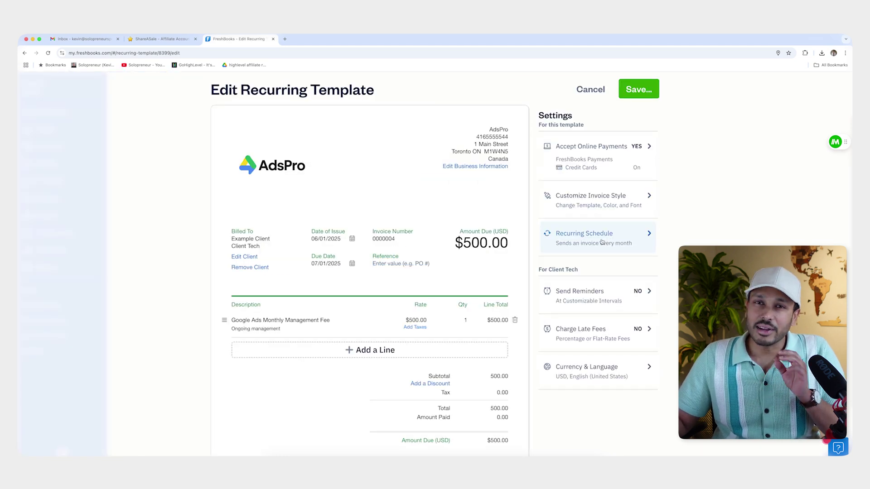
# Step: Change the template's schedule to a specific number of invoices, with 4 remaining
pyautogui.click(601, 243)
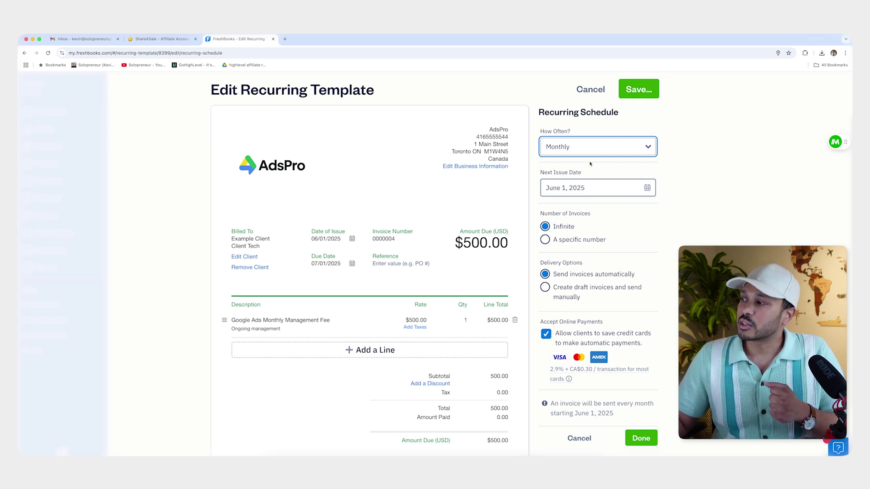
pyautogui.click(567, 240)
pyautogui.click(562, 268)
pyautogui.write('4')
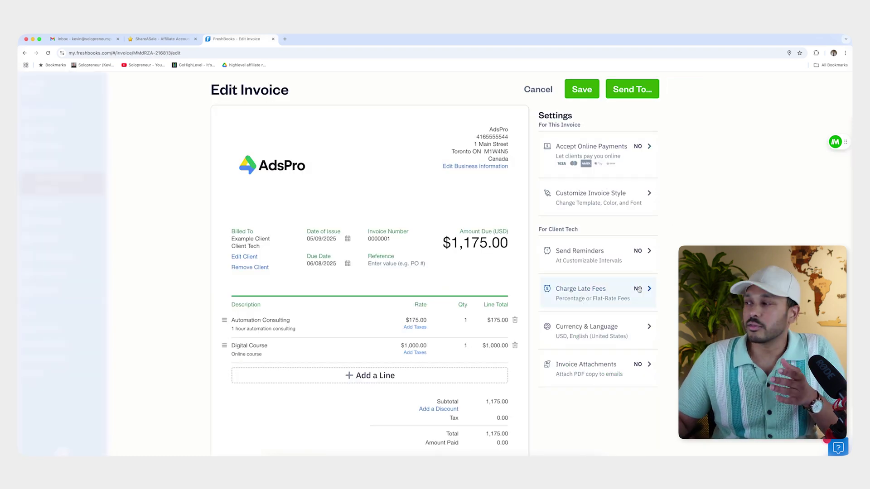
# Step: Turn on late fees charged as a percentage of the outstanding balance
pyautogui.click(576, 295)
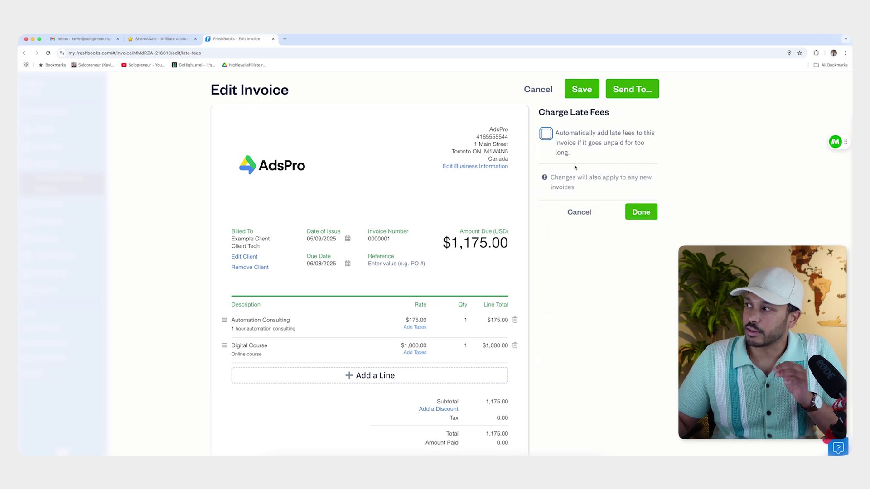
pyautogui.click(571, 145)
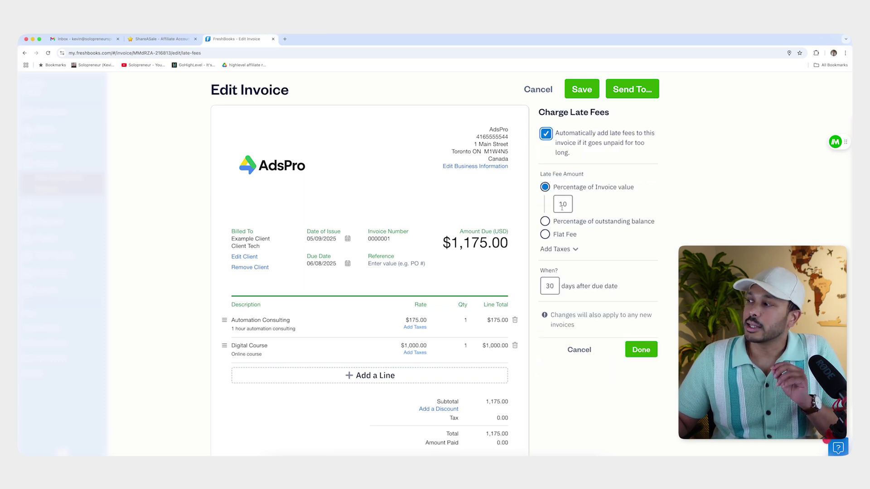
pyautogui.click(561, 234)
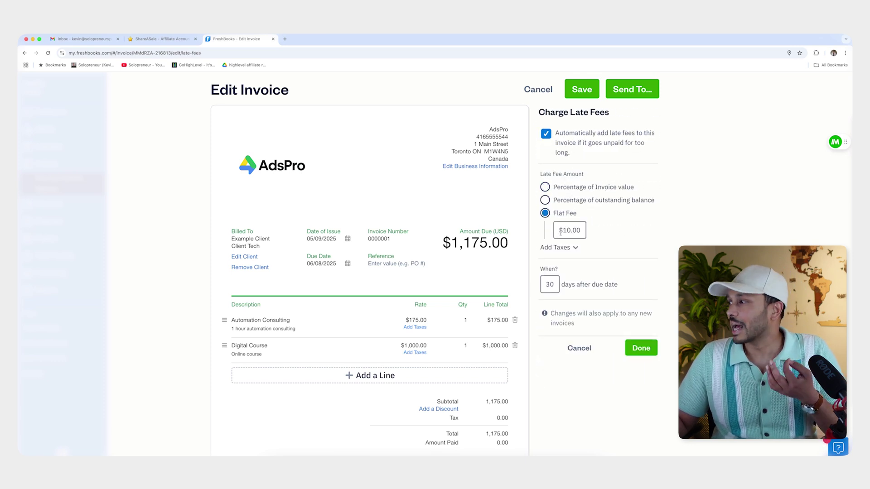
pyautogui.click(568, 188)
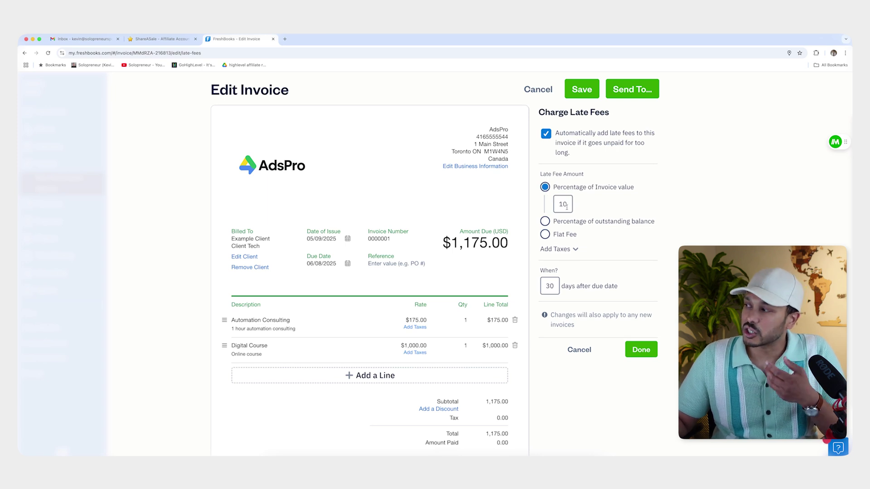
pyautogui.click(609, 221)
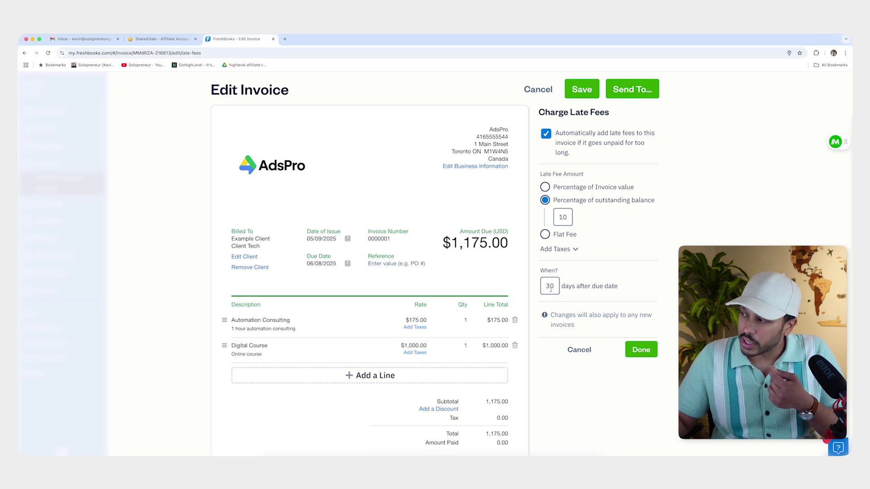
# Step: Apply the late fee 14 days after the due date and save invoice 0000001
pyautogui.click(550, 287)
pyautogui.doubleClick(550, 287)
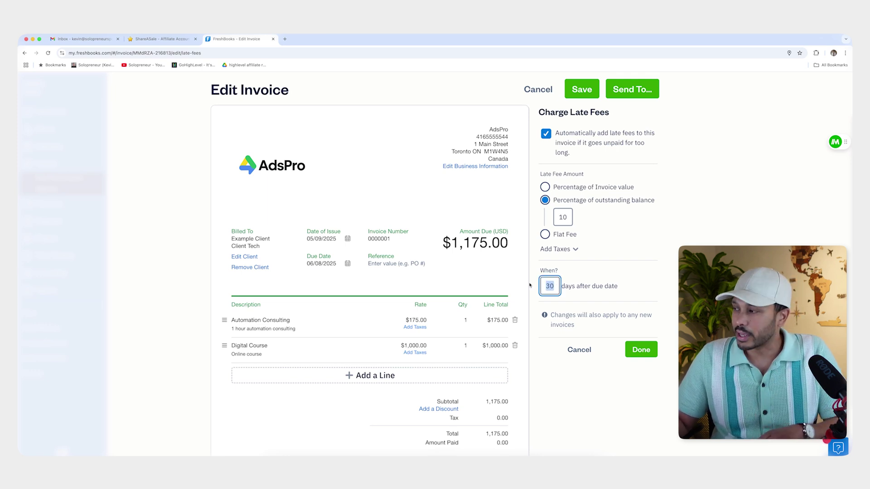
pyautogui.write('14')
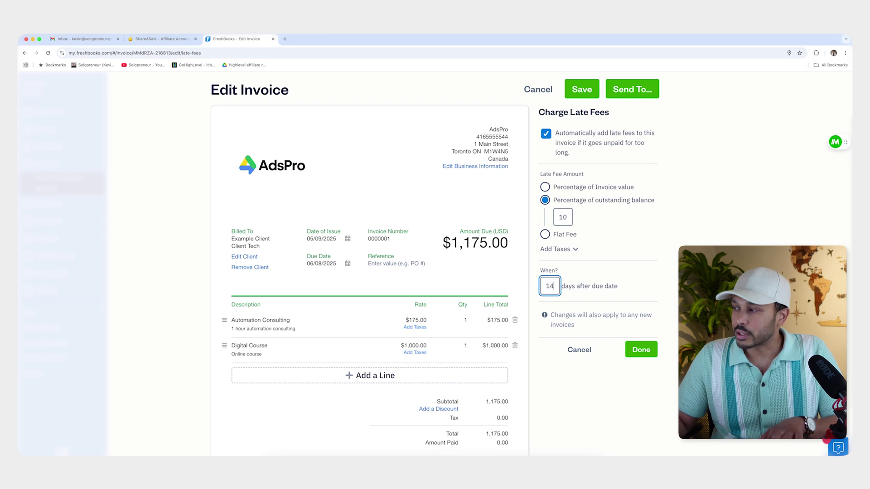
pyautogui.click(637, 351)
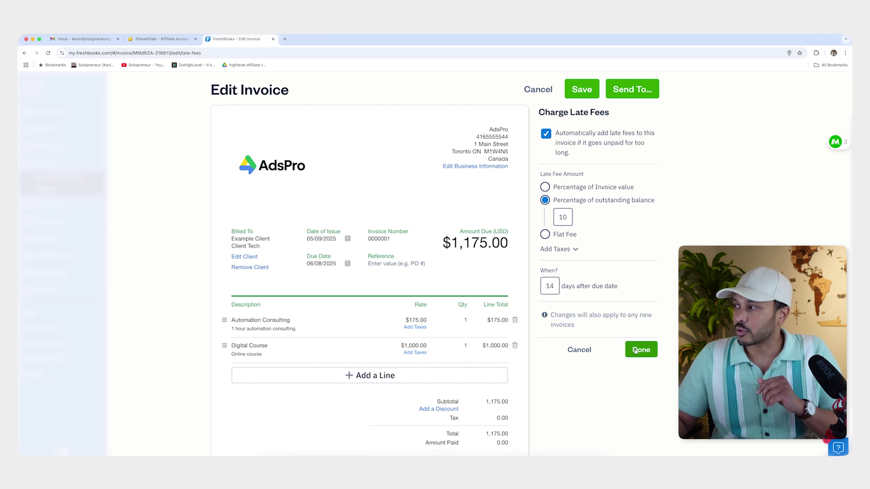
pyautogui.click(586, 93)
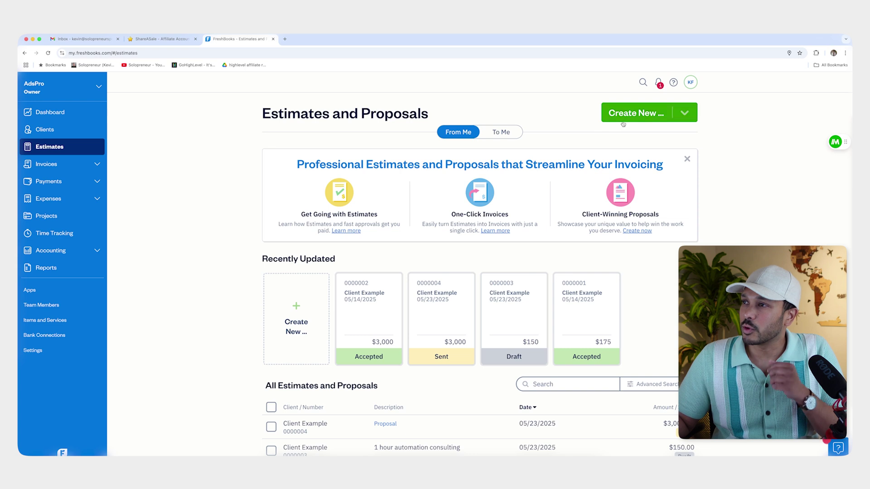
# Step: Start a new estimate with Client Tech as the client
pyautogui.click(678, 113)
pyautogui.click(572, 133)
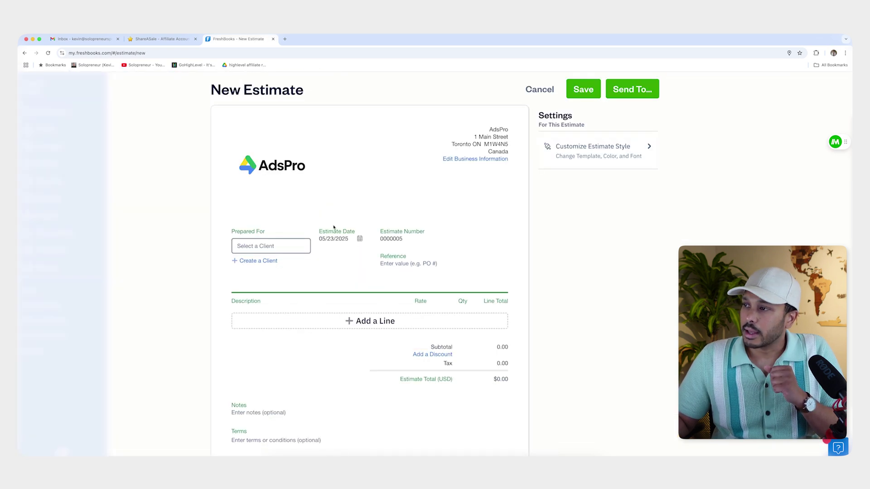
pyautogui.click(272, 246)
pyautogui.click(275, 266)
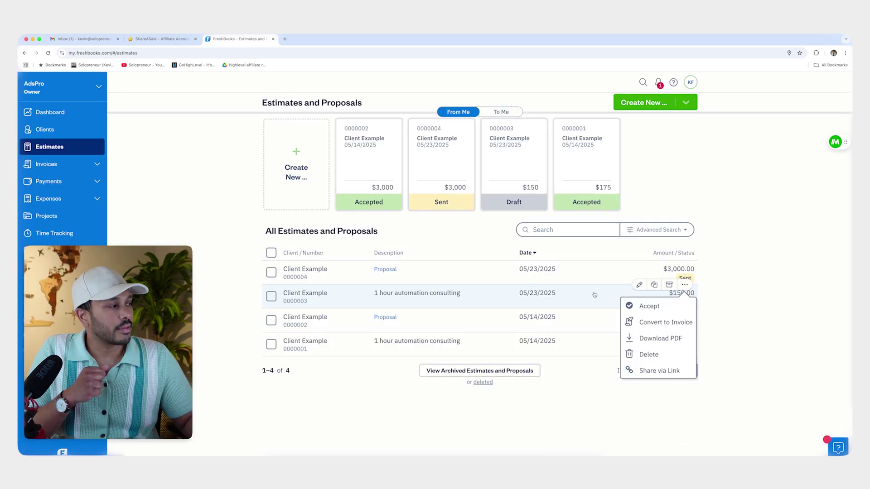
# Step: Mark estimate 0000003 as accepted and convert it into an invoice
pyautogui.click(649, 306)
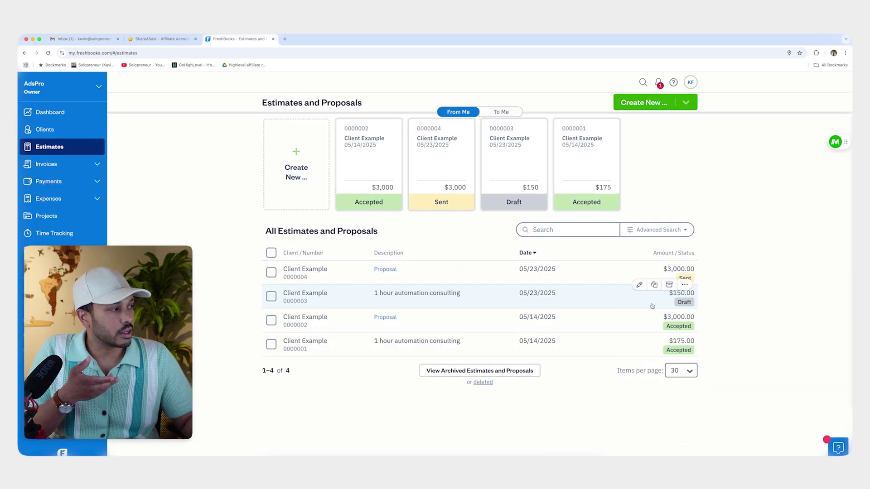
pyautogui.click(685, 284)
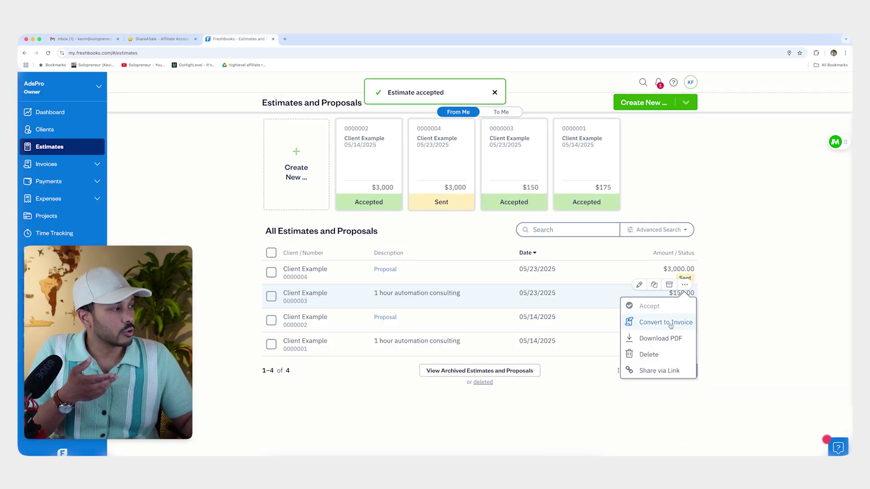
pyautogui.click(668, 323)
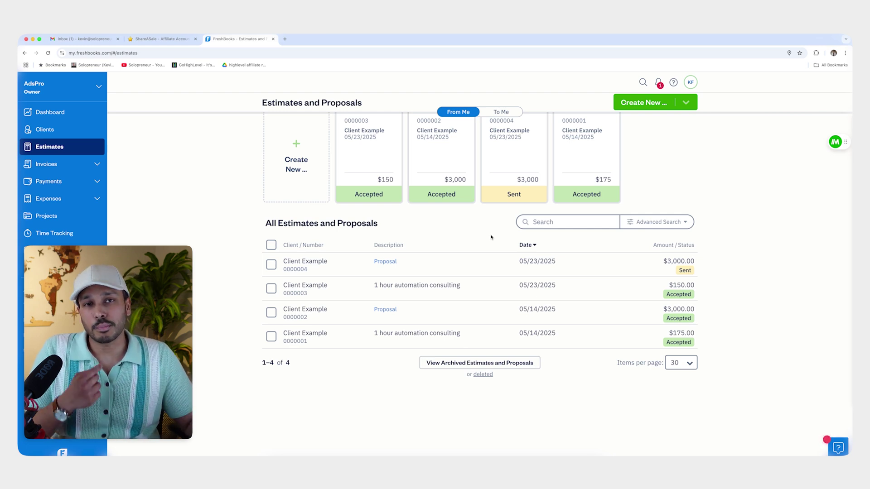
# Step: Start a new blank proposal
pyautogui.click(685, 103)
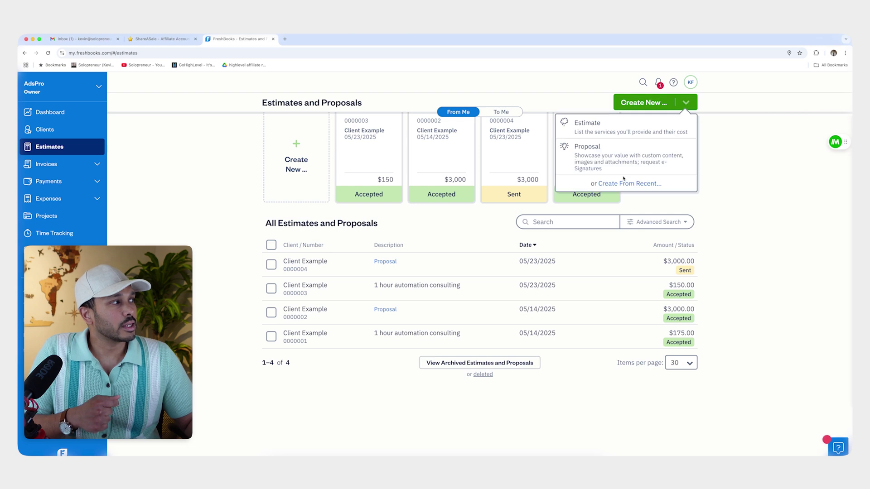
pyautogui.click(588, 154)
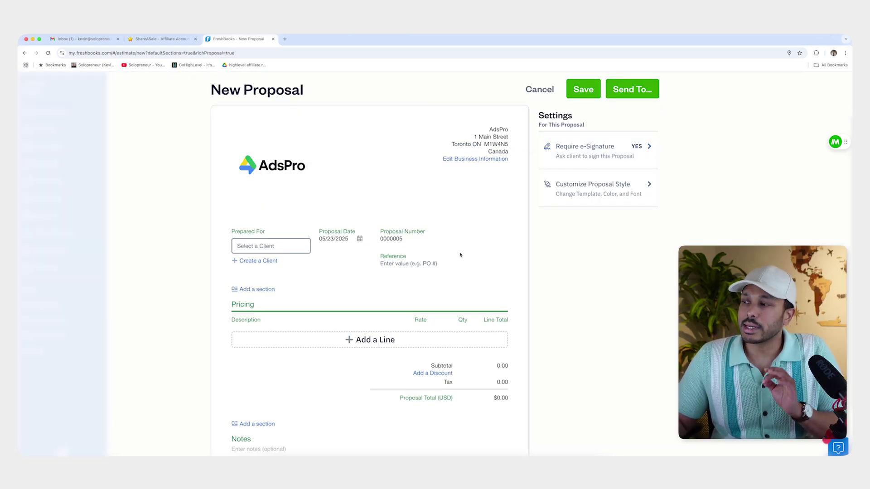
pyautogui.scroll(-4, 453, 253)
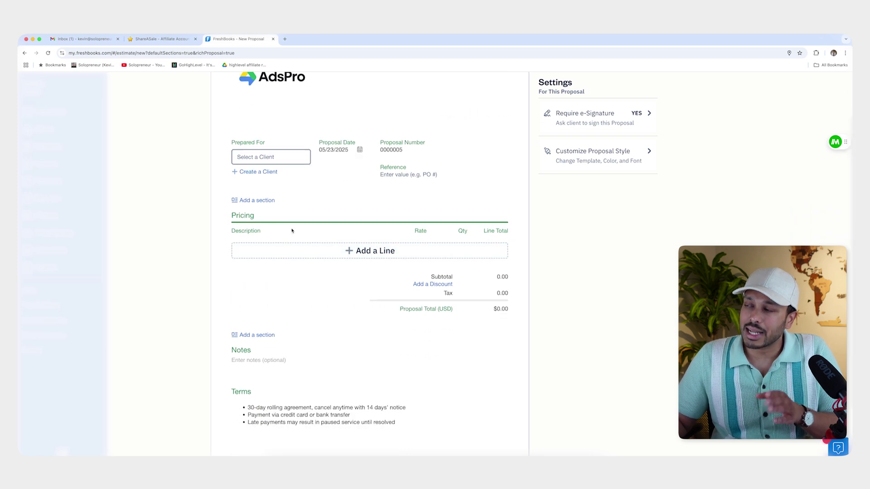
# Step: Review proposal 0000004's overview, scope, timeline, pricing, notes and terms sections
pyautogui.scroll(-6, 422, 323)
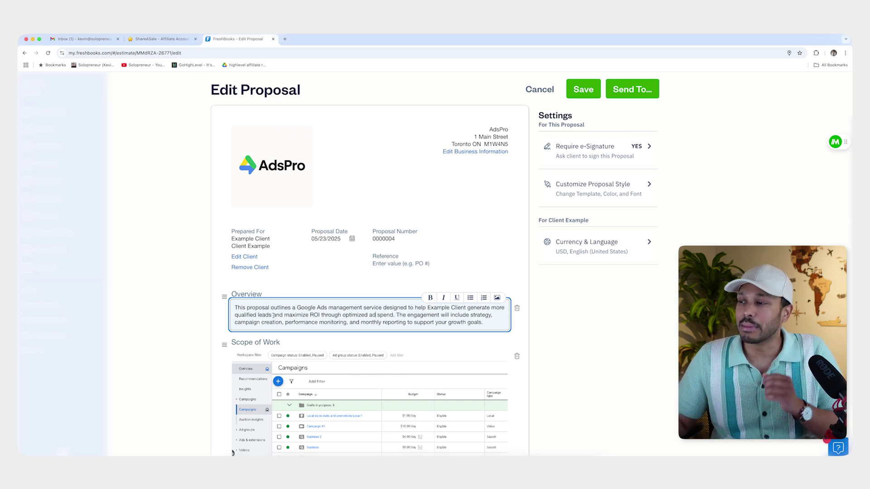
pyautogui.scroll(-3, 307, 315)
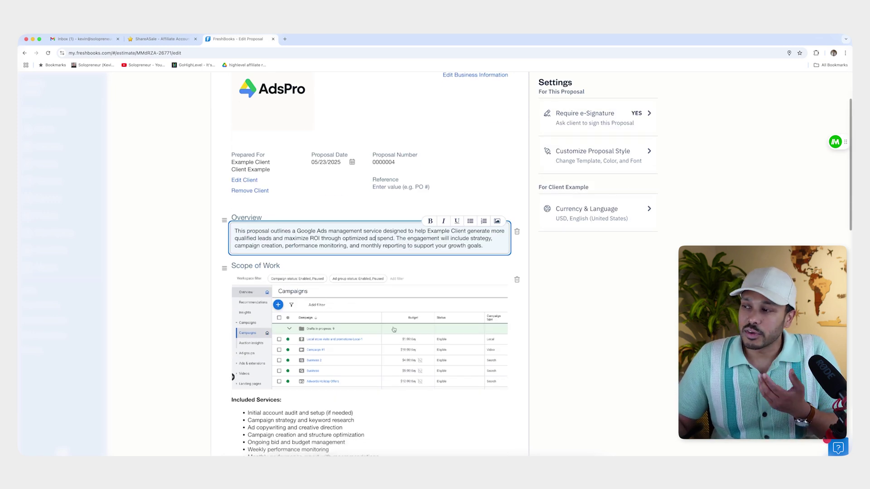
pyautogui.scroll(-5, 406, 334)
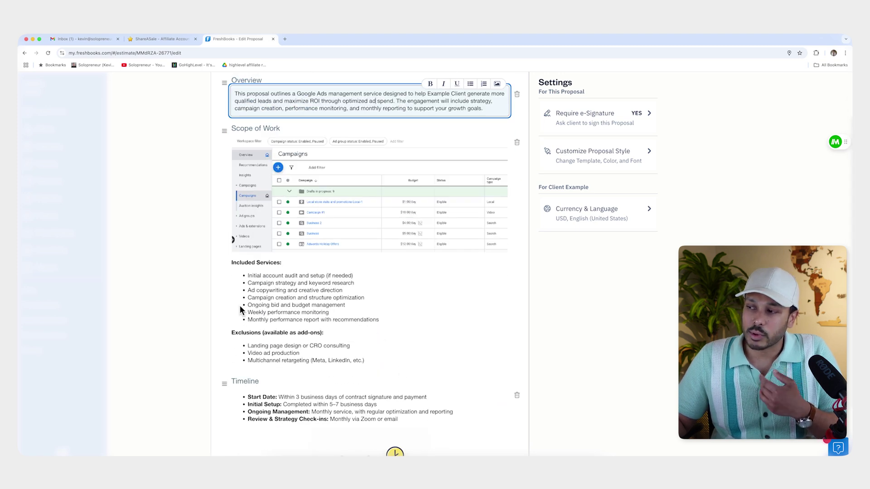
pyautogui.scroll(-4, 304, 327)
pyautogui.scroll(-4, 304, 327)
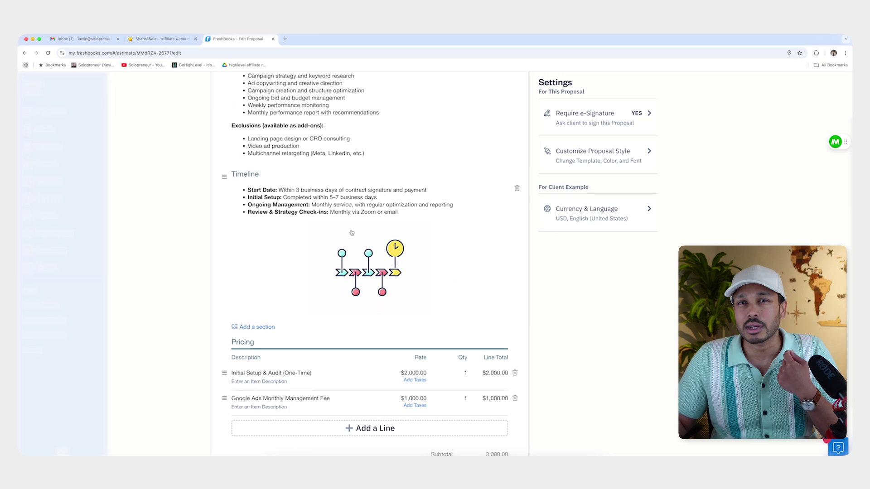
pyautogui.scroll(-14, 351, 233)
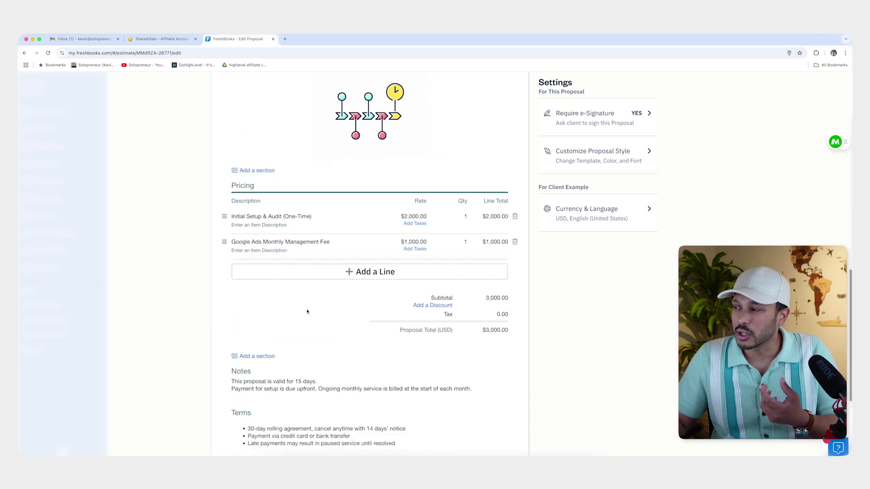
pyautogui.scroll(-1, 326, 244)
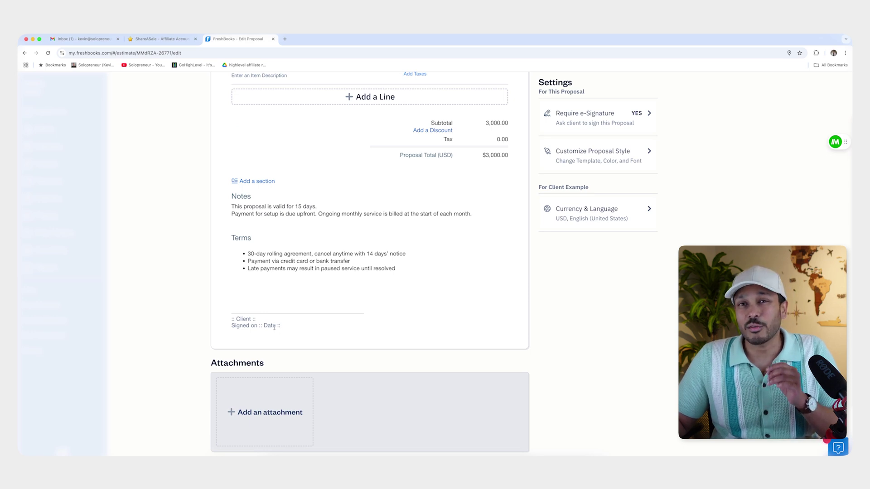
pyautogui.scroll(20, 278, 327)
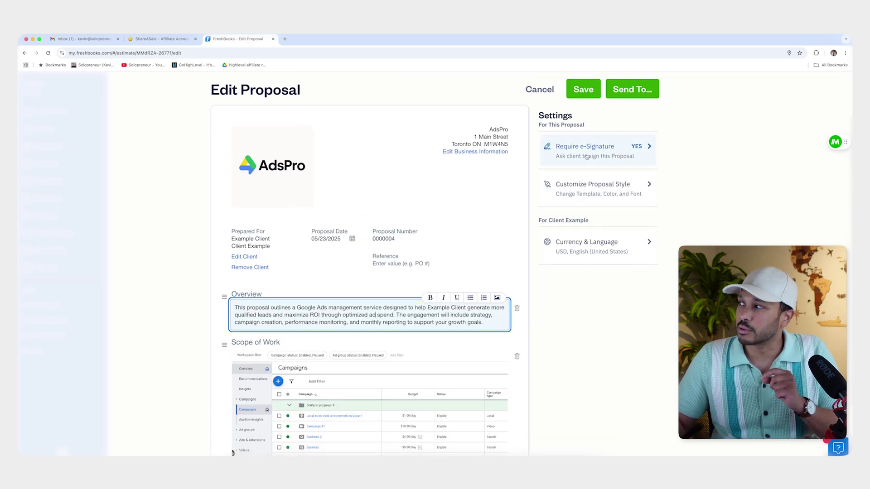
pyautogui.click(588, 156)
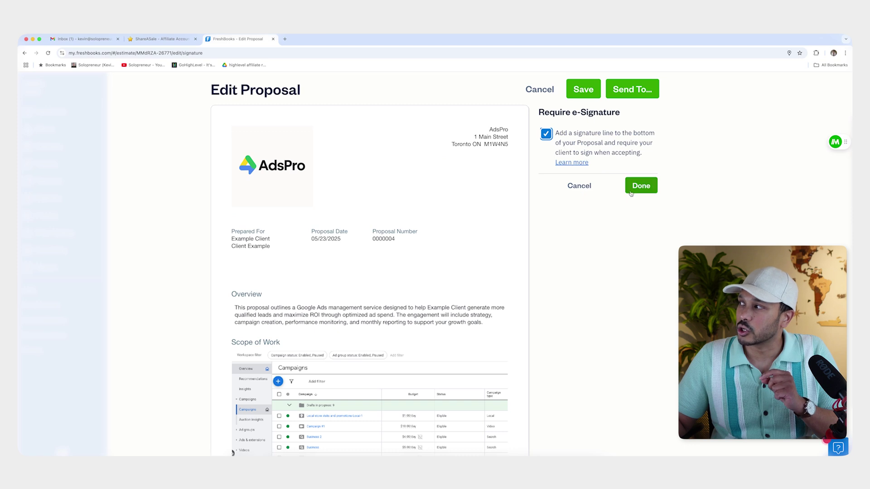
# Step: Keep e-signature required on proposal 0000004, share it via link, and open the signing form
pyautogui.click(641, 185)
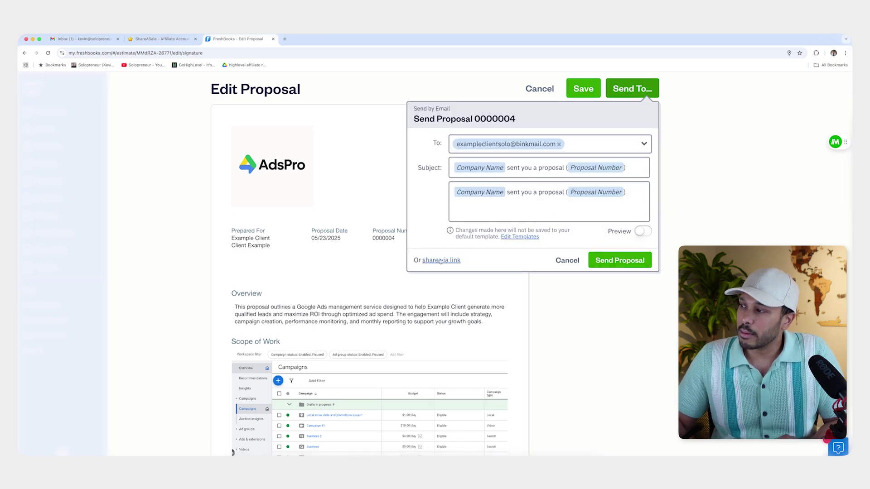
pyautogui.click(440, 260)
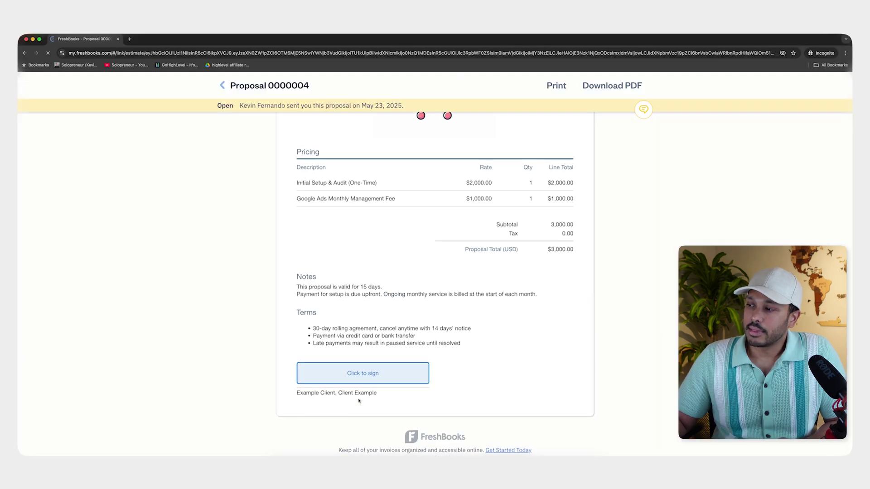
pyautogui.click(368, 374)
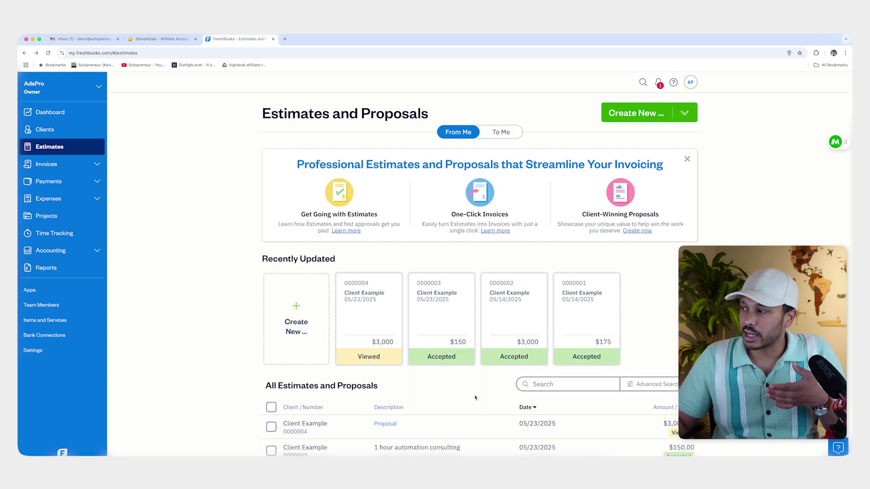
# Step: Convert an accepted estimate into an invoice, then show the Retainers list
pyautogui.scroll(-5, 682, 254)
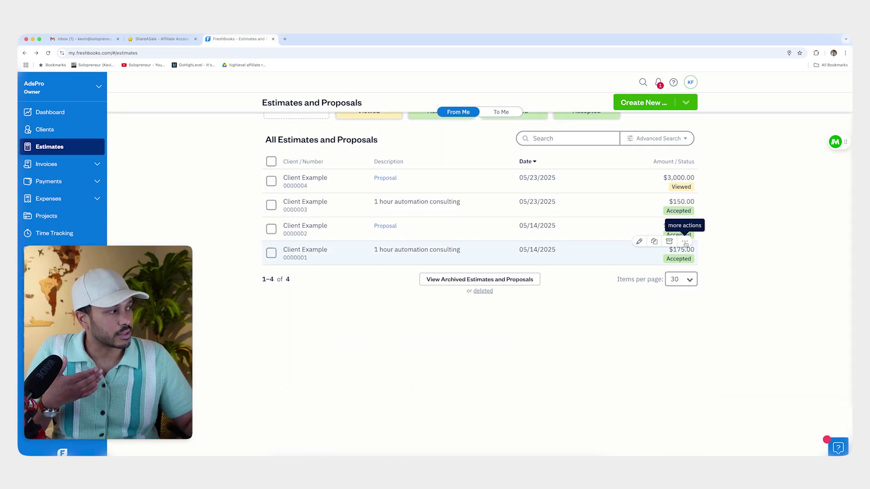
pyautogui.click(684, 241)
pyautogui.click(666, 281)
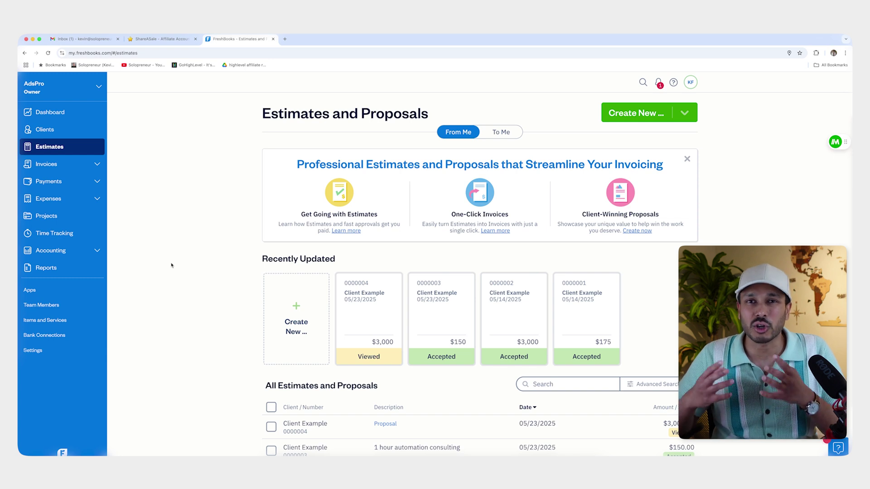
pyautogui.click(46, 164)
pyautogui.click(47, 188)
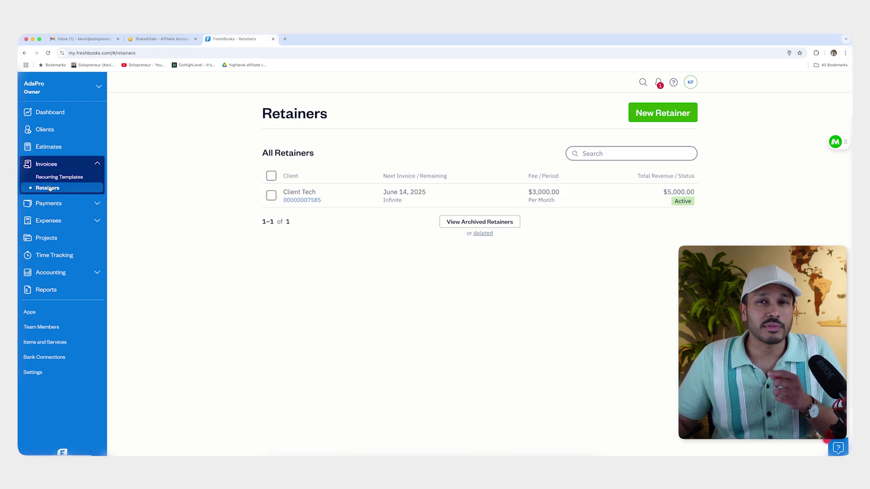
# Step: Open the Client Tech retainer's details and start editing it
pyautogui.click(389, 196)
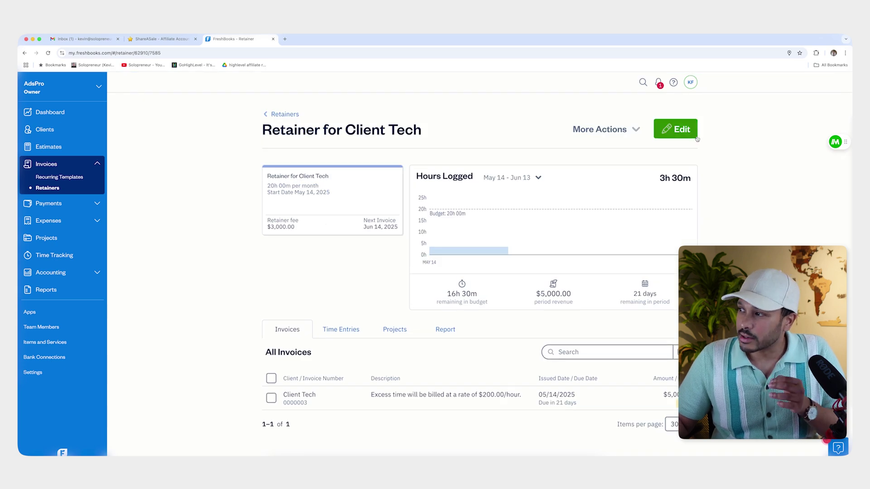
pyautogui.scroll(-1, 340, 329)
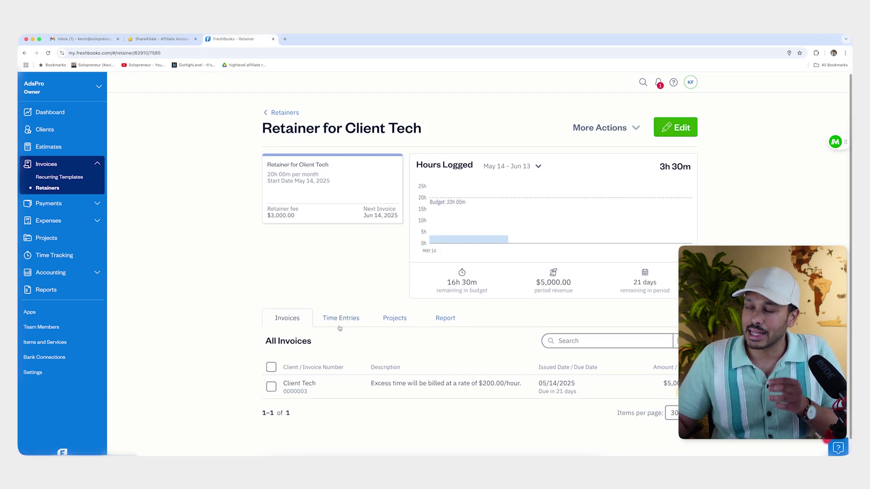
pyautogui.click(668, 131)
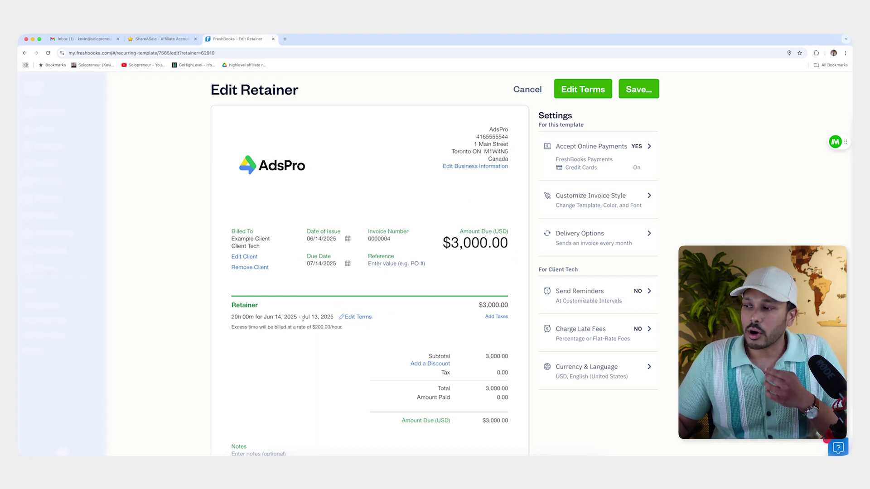
pyautogui.scroll(-2, 303, 318)
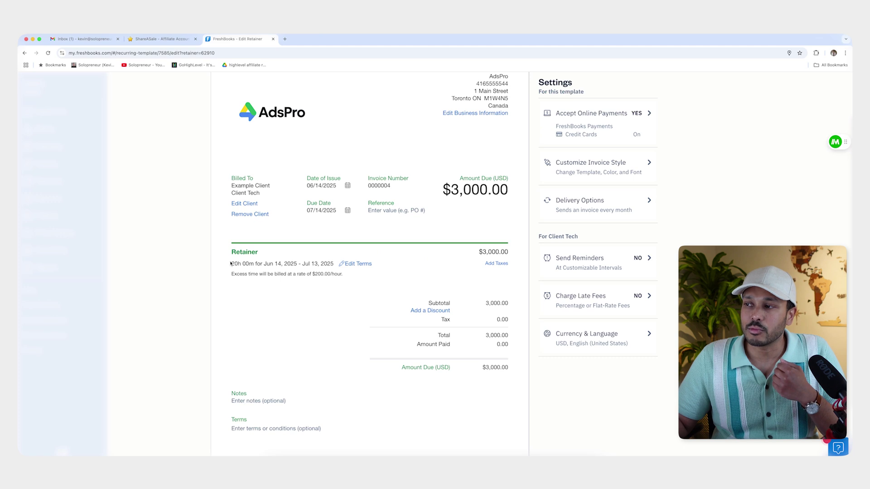
pyautogui.scroll(2, 231, 264)
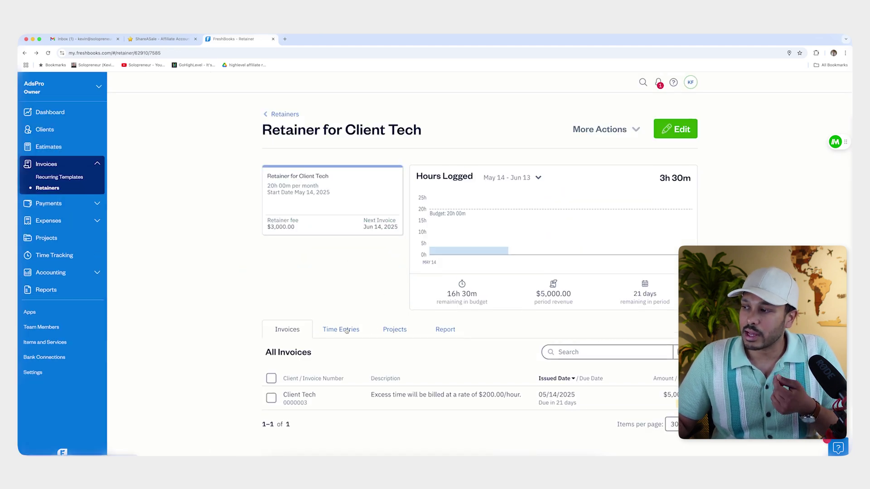
# Step: View the retainer's time entries and add-time options, then open its Retainer Summary report
pyautogui.click(346, 330)
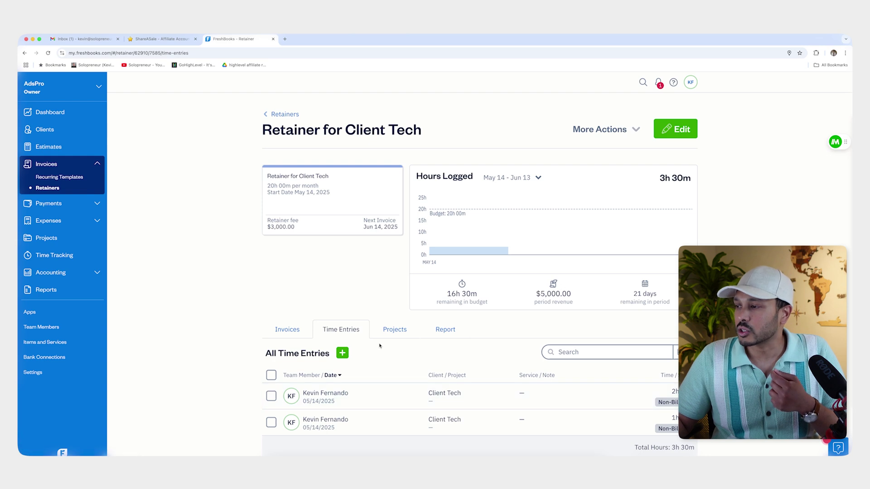
pyautogui.click(342, 353)
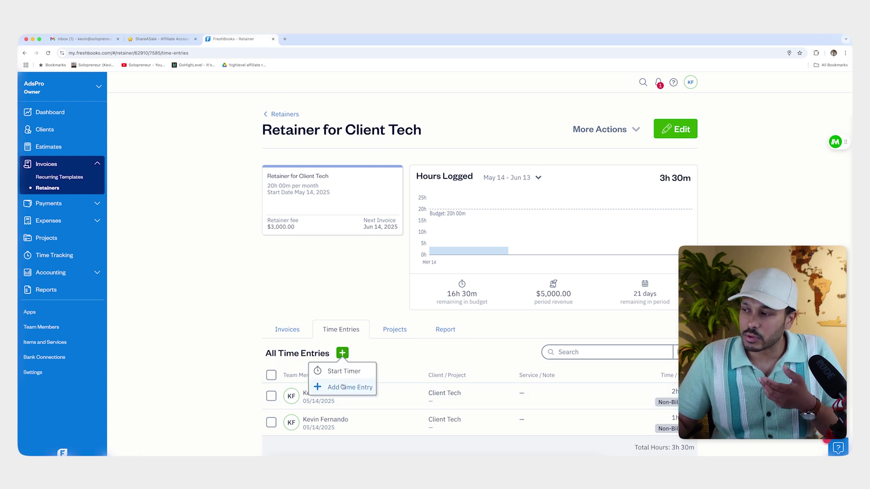
pyautogui.scroll(-2, 340, 389)
pyautogui.moveTo(455, 236)
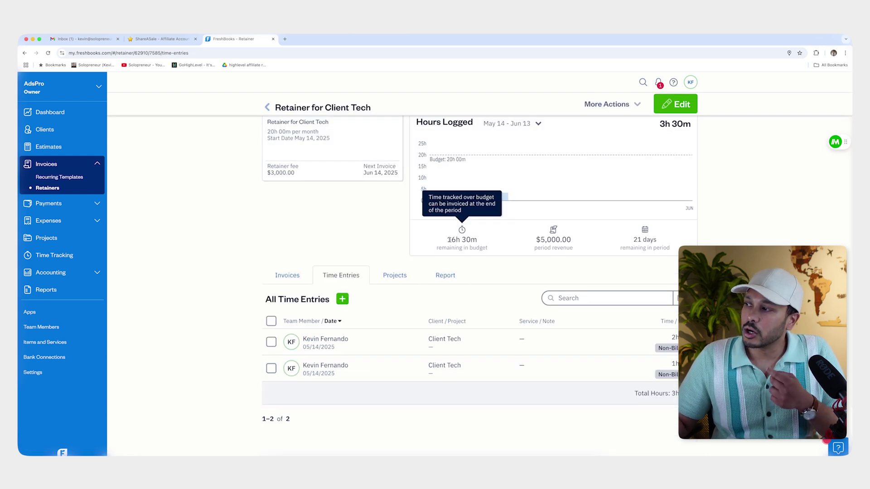
pyautogui.scroll(2, 461, 243)
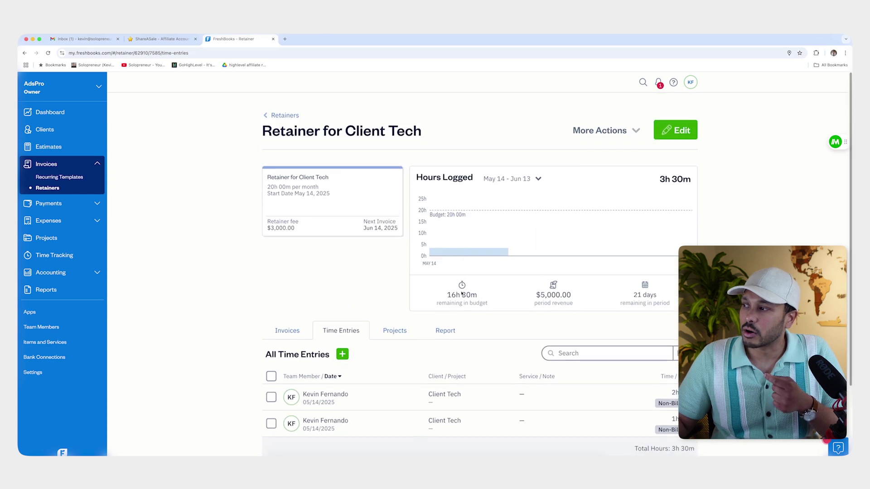
pyautogui.click(447, 330)
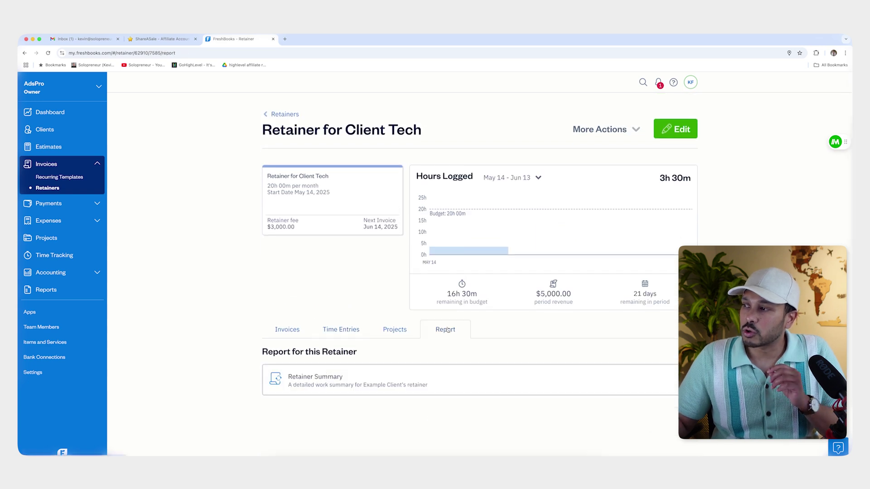
pyautogui.click(321, 380)
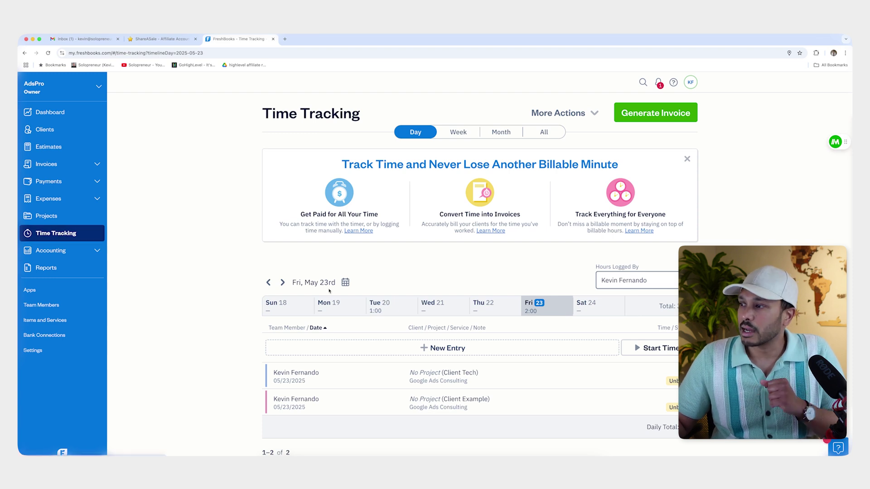
# Step: Log a billable 1-hour Google Ads Consulting entry for Client Tech, not applied to the retainer
pyautogui.scroll(-2, 431, 268)
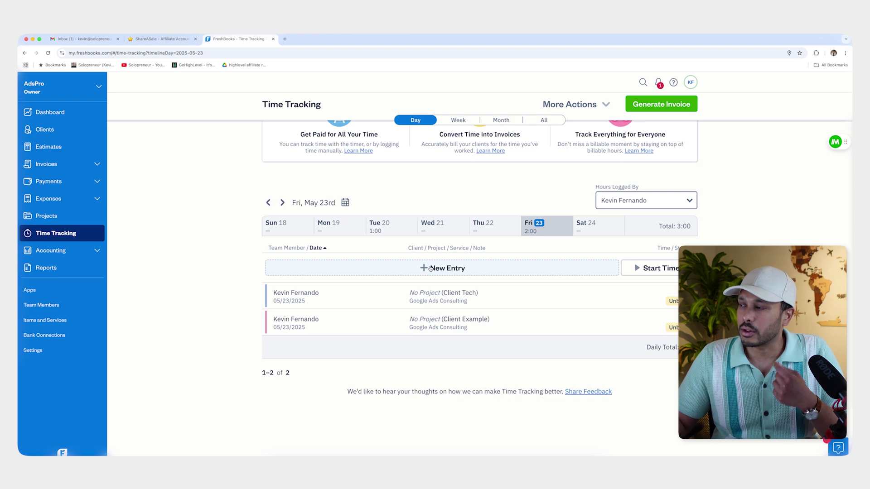
pyautogui.click(431, 269)
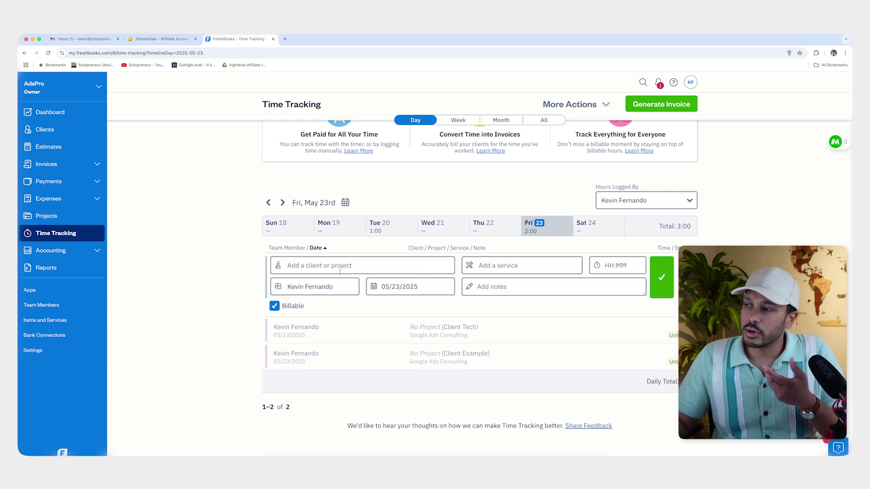
pyautogui.click(340, 273)
pyautogui.click(322, 333)
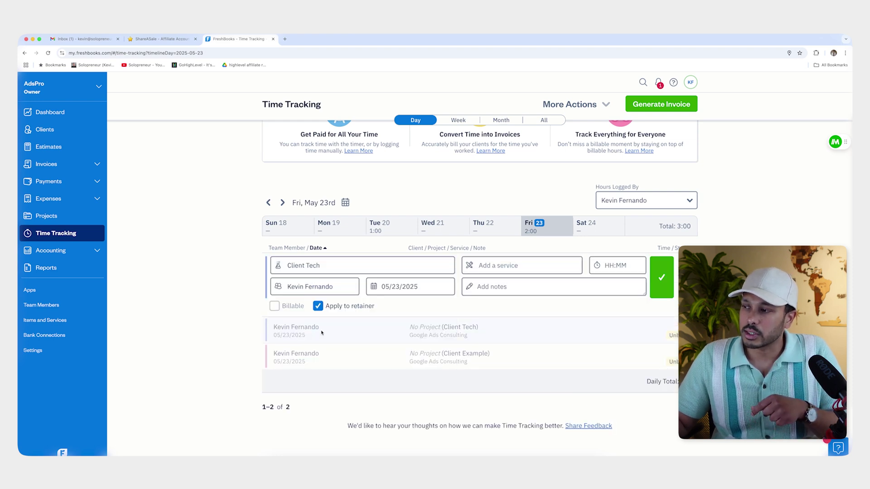
pyautogui.click(515, 263)
pyautogui.click(489, 301)
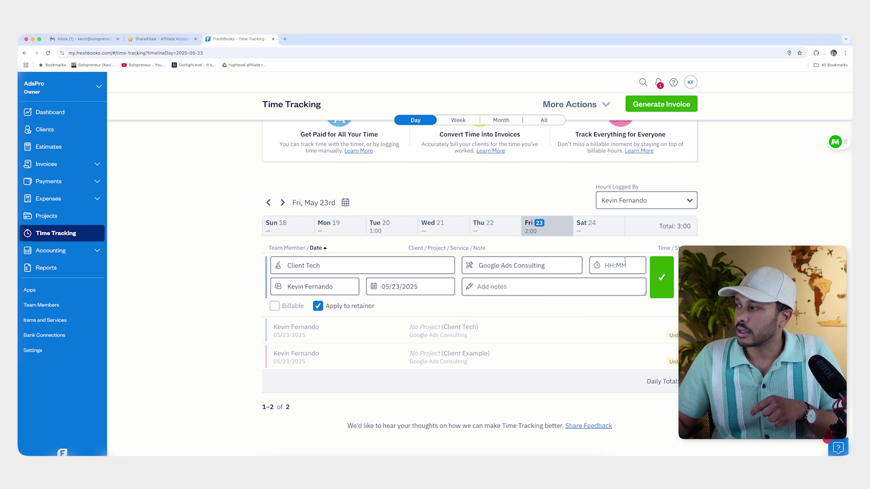
pyautogui.click(615, 265)
pyautogui.write('1')
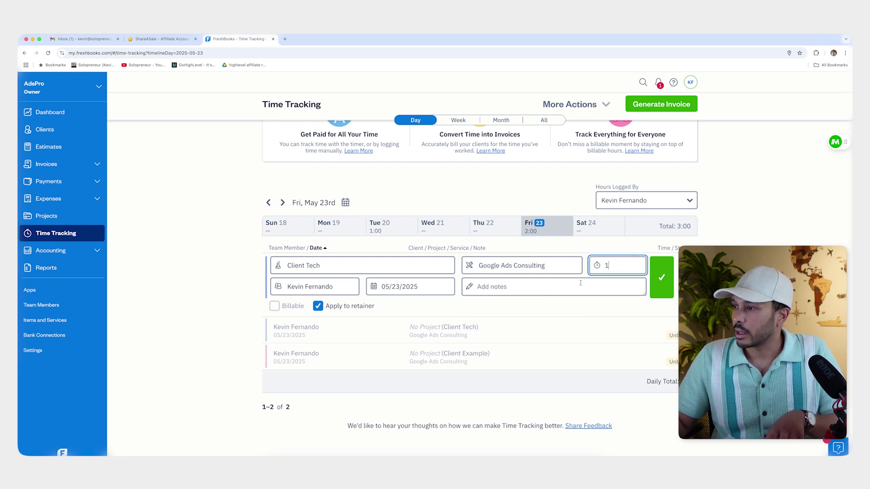
pyautogui.click(318, 305)
pyautogui.click(274, 306)
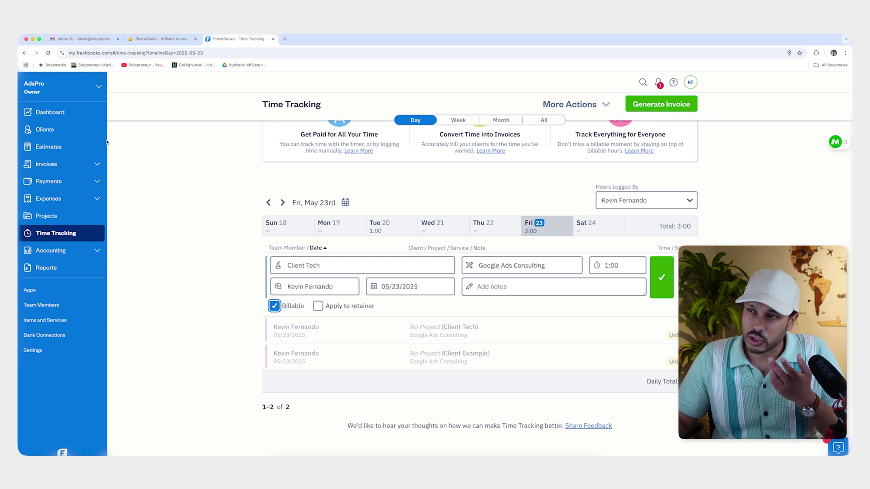
pyautogui.click(668, 267)
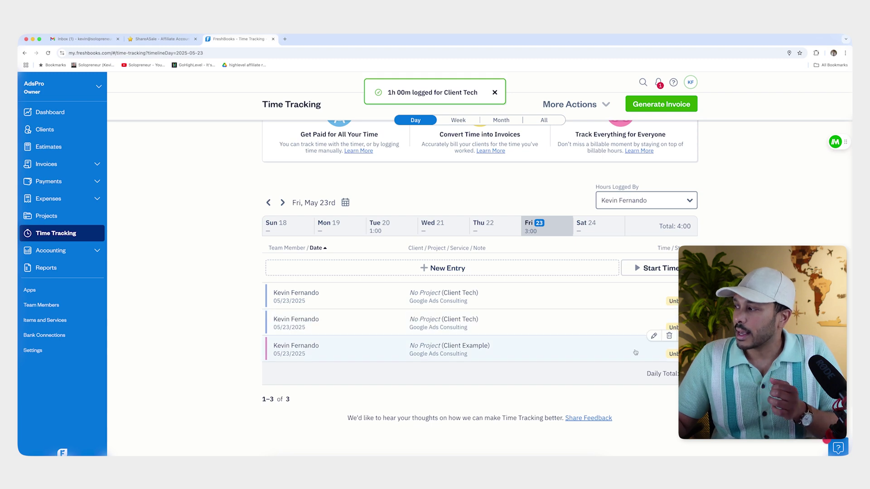
# Step: Re-save the first Client Tech time entry and start generating an invoice from tracked time
pyautogui.scroll(-1, 598, 351)
pyautogui.click(653, 259)
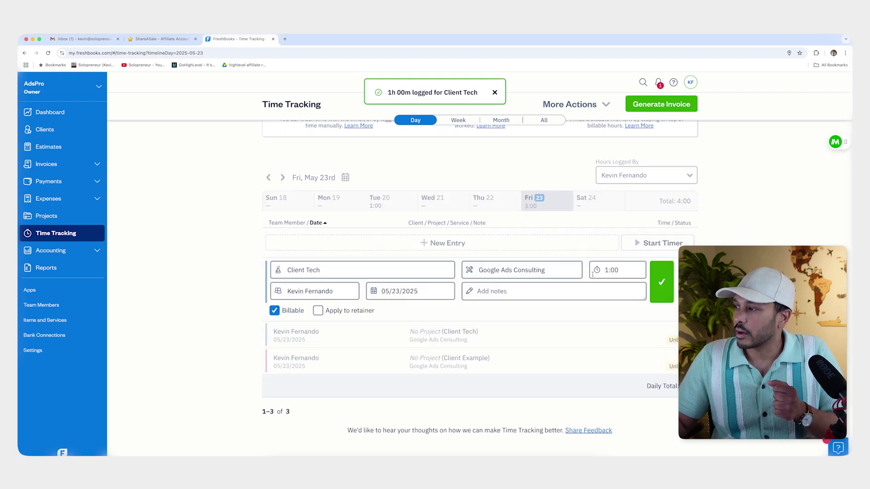
pyautogui.click(659, 287)
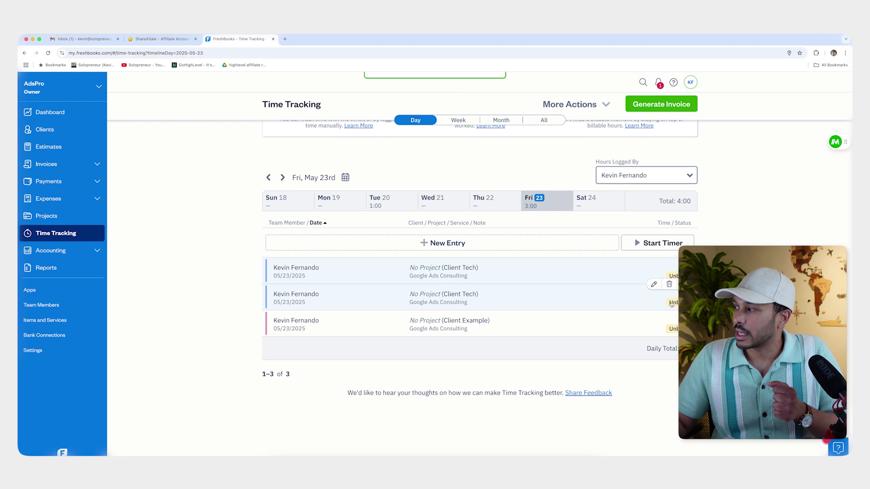
pyautogui.click(660, 104)
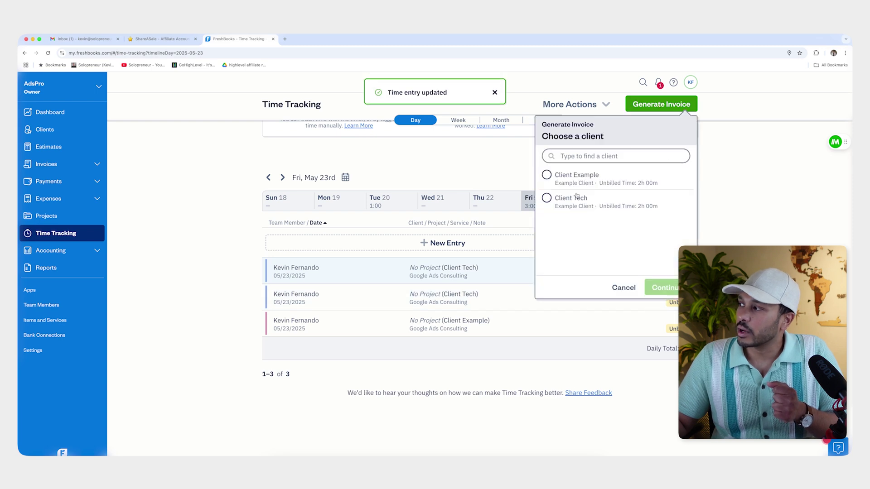
# Step: Select Client Example for the invoice, then cancel invoice generation
pyautogui.click(562, 179)
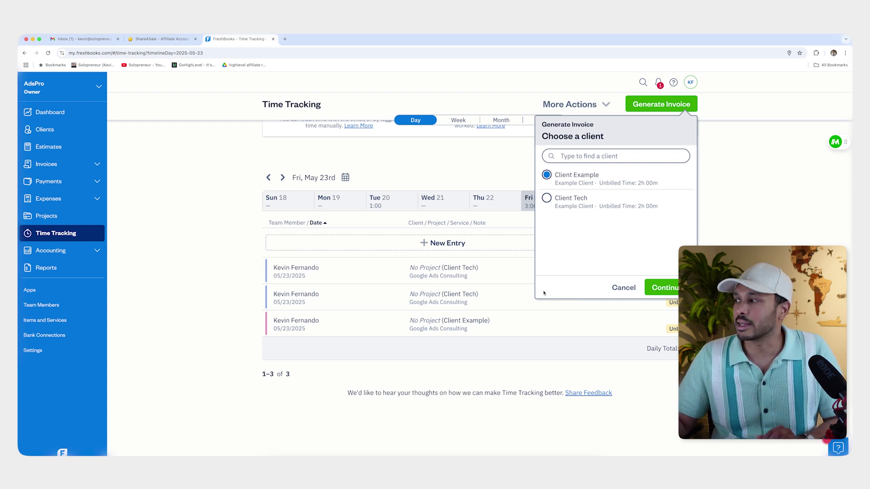
pyautogui.click(619, 288)
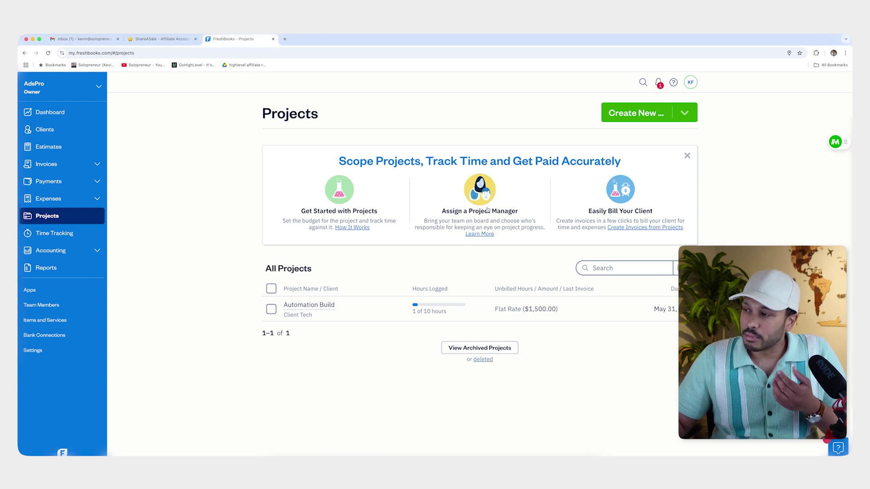
# Step: Open the Automation Build project for Client Tech
pyautogui.click(303, 306)
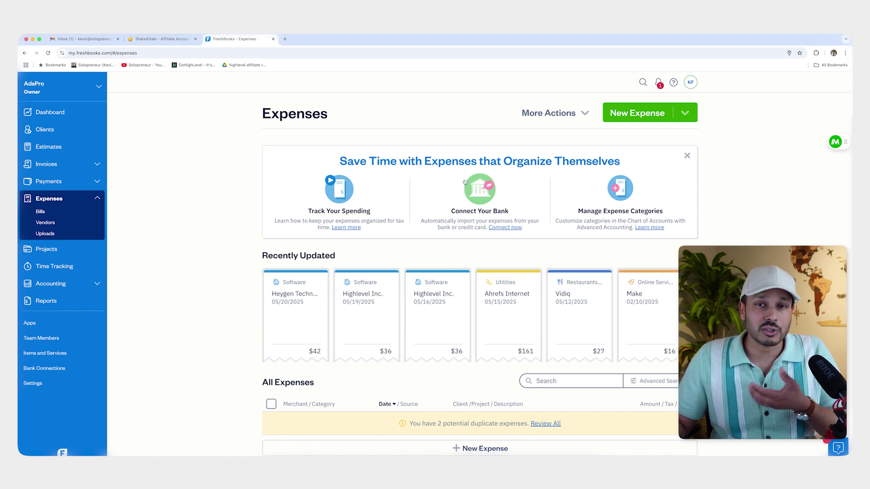
pyautogui.scroll(-5, 464, 182)
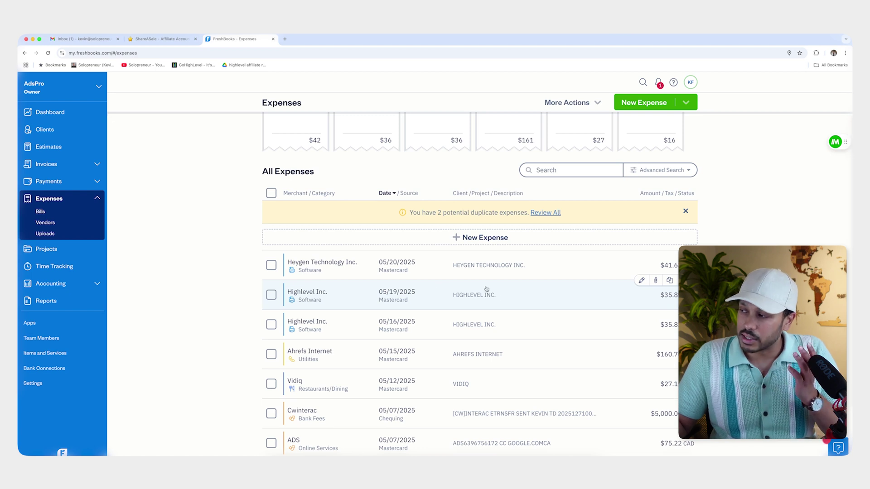
pyautogui.scroll(-2, 556, 298)
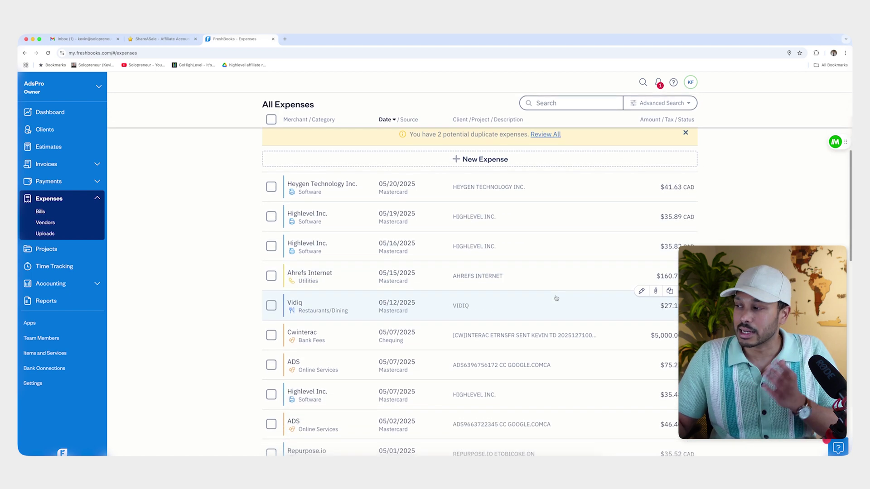
pyautogui.scroll(-5, 555, 298)
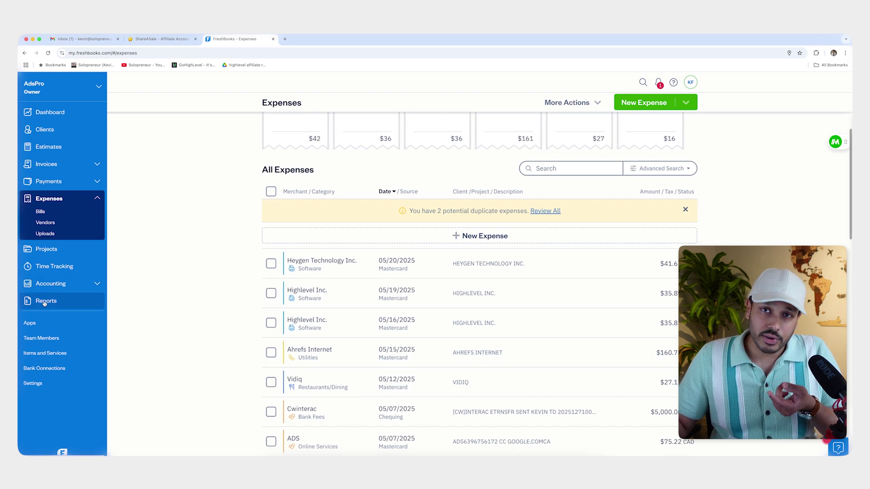
pyautogui.click(44, 302)
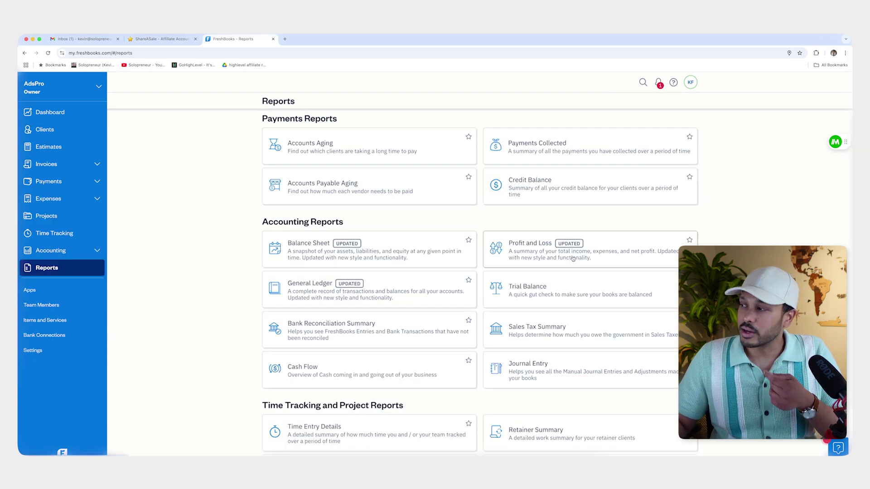